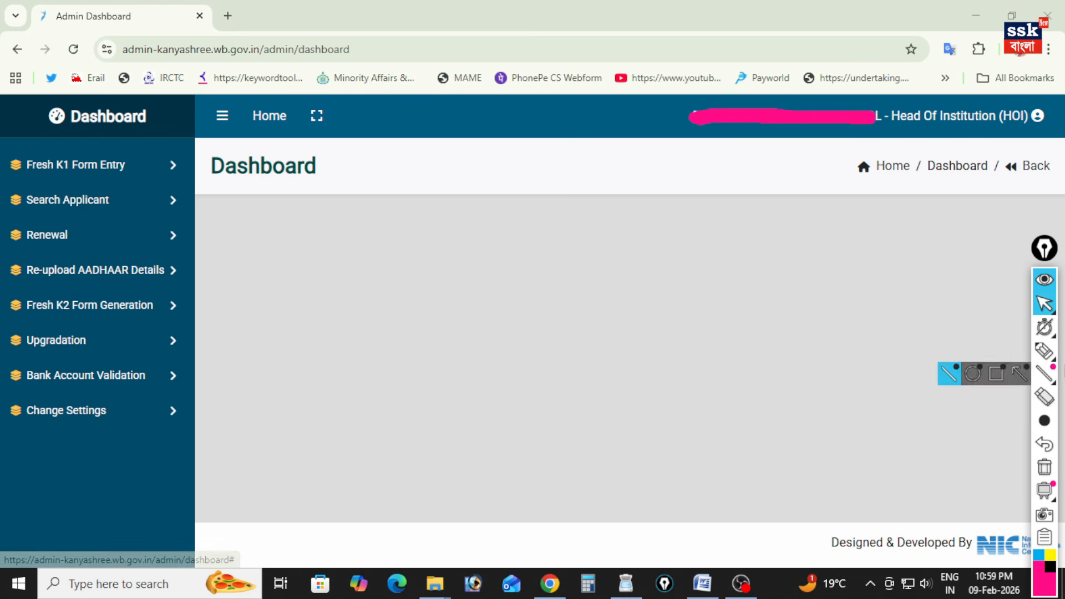
Annotate the dashboard's navigation in pink, ticking Fresh K1 Form Entry and Search Applicant and circling Renewal.
{"action": "left_click", "coordinate": [1038, 357]}
{"action": "left_click_drag", "start_coordinate": [123, 150], "coordinate": [158, 117]}
{"action": "left_click_drag", "start_coordinate": [123, 194], "coordinate": [157, 175]}
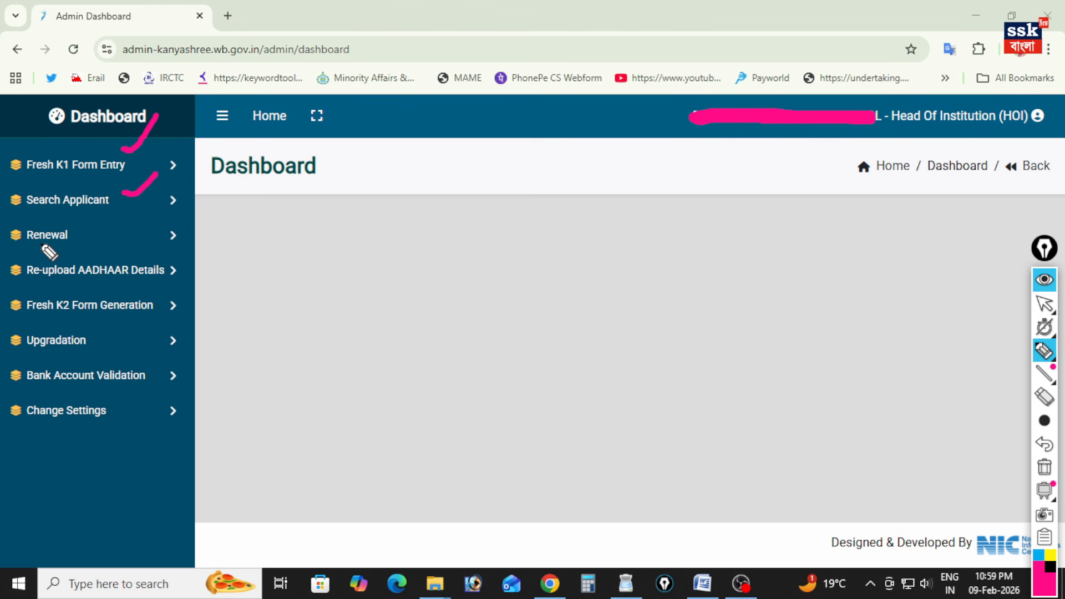
{"action": "mouse_move", "coordinate": [31, 245]}
{"action": "left_mouse_down"}
{"action": "mouse_move", "coordinate": [78, 249]}
{"action": "mouse_move", "coordinate": [50, 218]}
{"action": "mouse_move", "coordinate": [13, 236]}
{"action": "mouse_move", "coordinate": [35, 245]}
{"action": "left_mouse_up"}
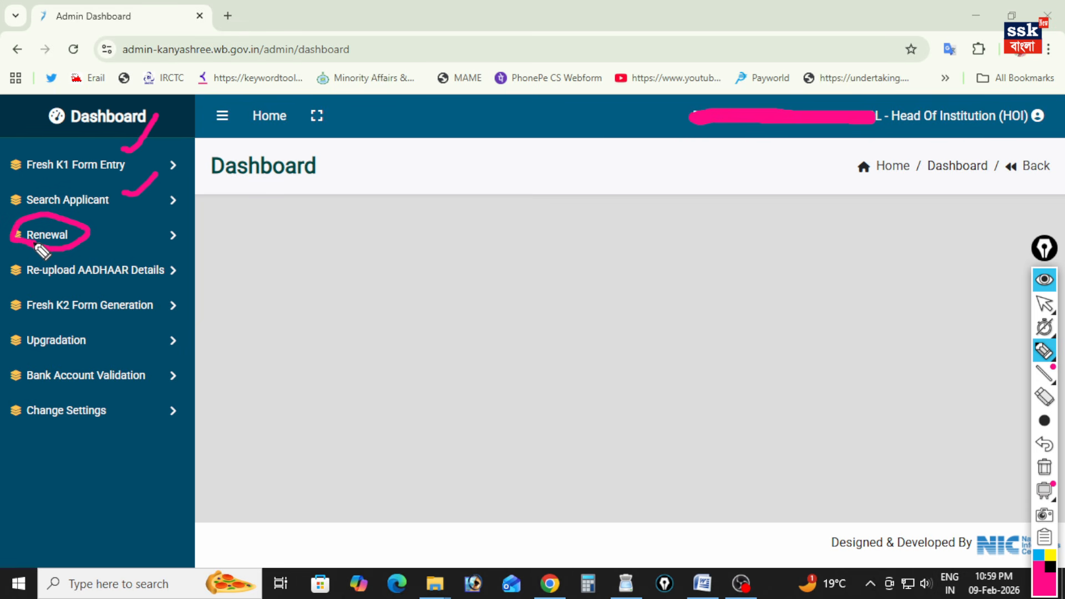
Expand the Renewal and Upgradation sections, then open the Upgradation list of applications for form entry.
{"action": "left_click", "coordinate": [162, 239]}
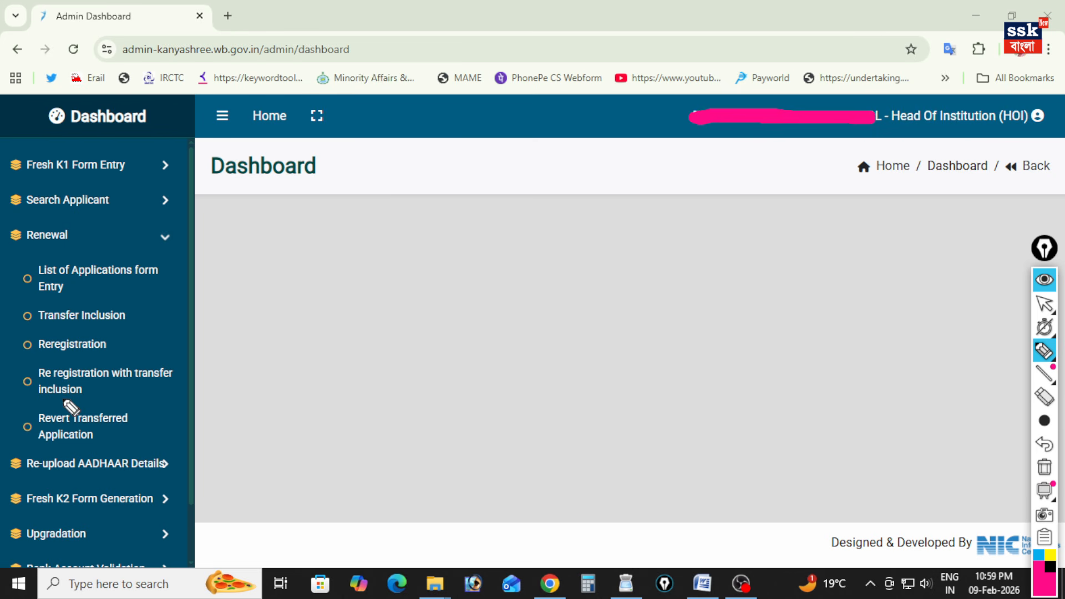
{"action": "scroll", "coordinate": [70, 408], "scroll_direction": "down", "scroll_amount": 1}
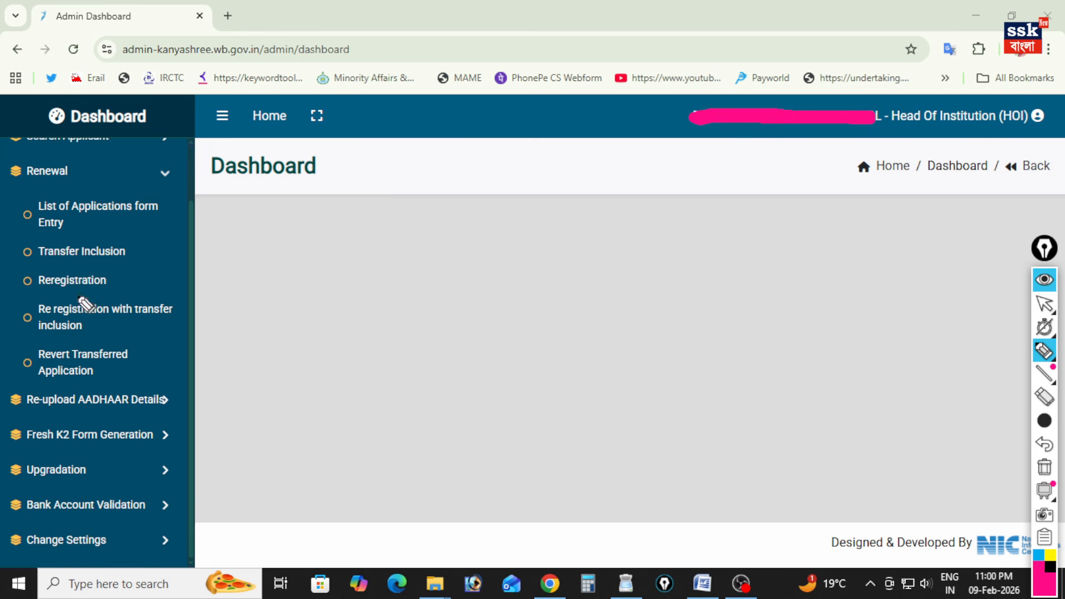
{"action": "mouse_move", "coordinate": [23, 483]}
{"action": "left_mouse_down"}
{"action": "mouse_move", "coordinate": [78, 488]}
{"action": "mouse_move", "coordinate": [119, 477]}
{"action": "mouse_move", "coordinate": [72, 441]}
{"action": "mouse_move", "coordinate": [3, 457]}
{"action": "mouse_move", "coordinate": [34, 497]}
{"action": "mouse_move", "coordinate": [78, 499]}
{"action": "left_mouse_up"}
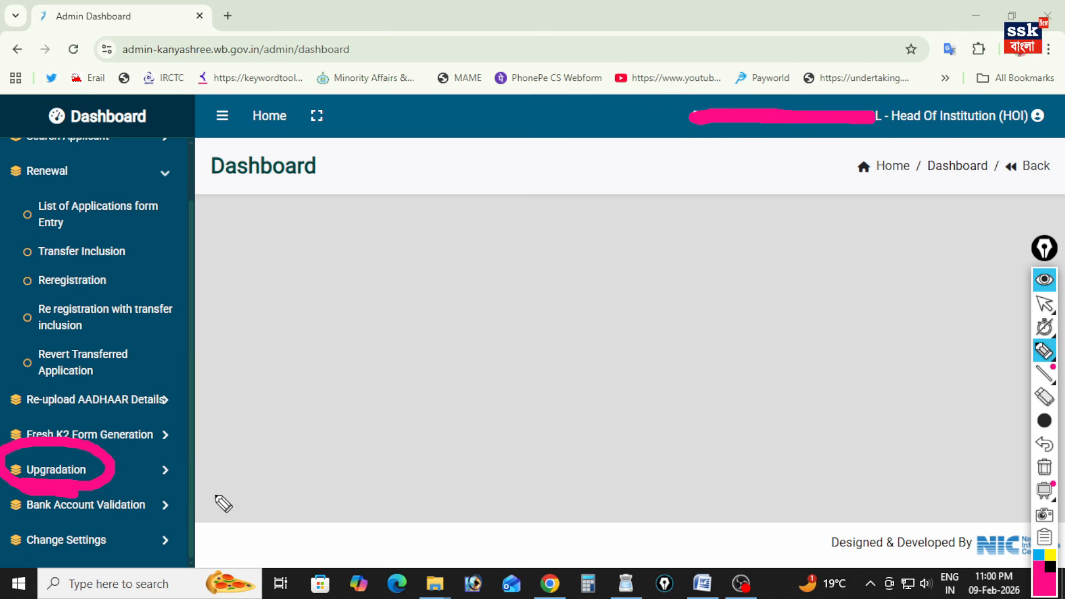
{"action": "left_click", "coordinate": [55, 471]}
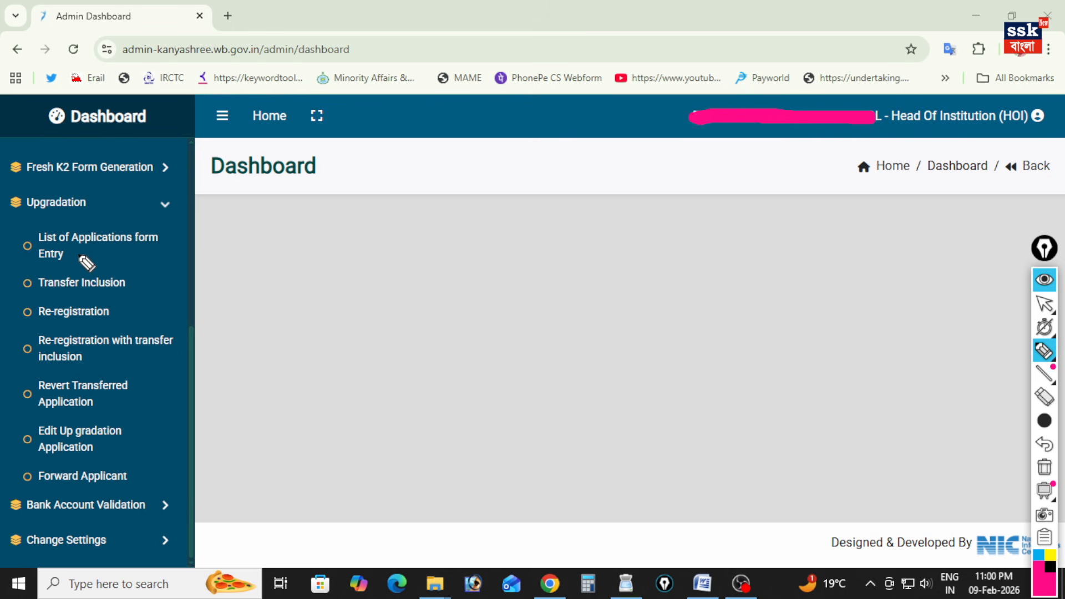
{"action": "left_click_drag", "start_coordinate": [63, 229], "coordinate": [171, 238]}
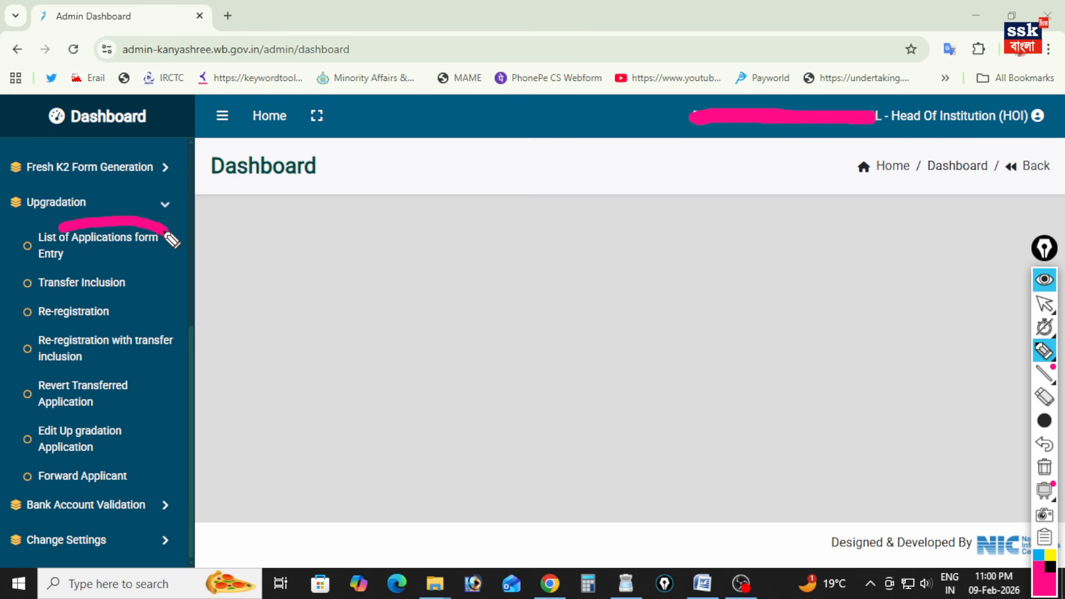
{"action": "left_click_drag", "start_coordinate": [172, 238], "coordinate": [169, 257]}
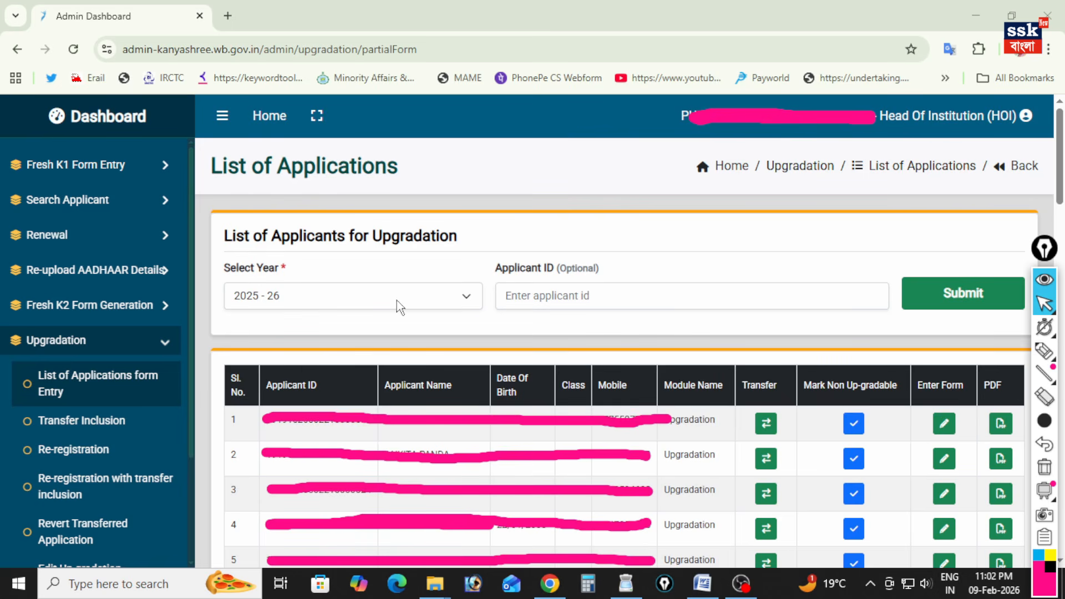
Mark the optional Applicant ID field and the Submit control of the upgradation applicant search in pink.
{"action": "key", "text": "ctrl+shift+3"}
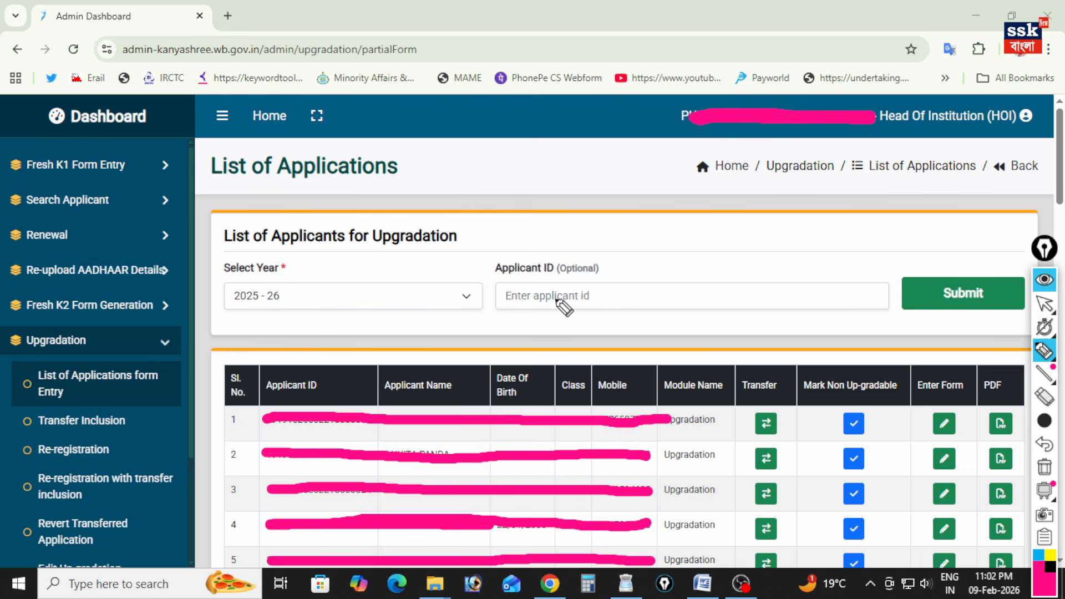
{"action": "mouse_move", "coordinate": [574, 275]}
{"action": "left_mouse_down"}
{"action": "mouse_move", "coordinate": [585, 285]}
{"action": "mouse_move", "coordinate": [624, 256]}
{"action": "left_mouse_up"}
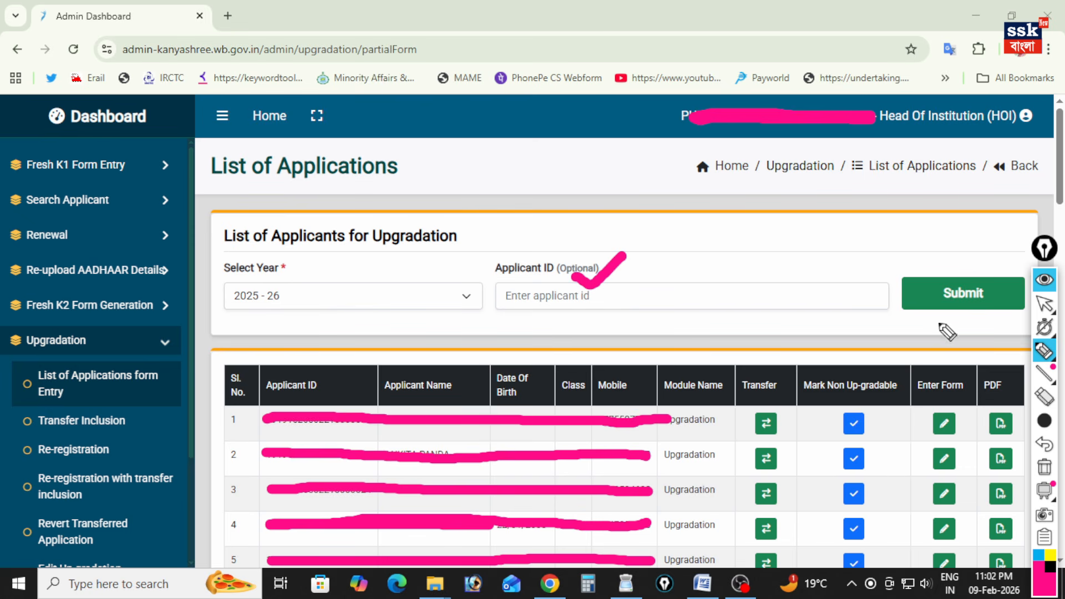
{"action": "left_click_drag", "start_coordinate": [954, 317], "coordinate": [940, 348]}
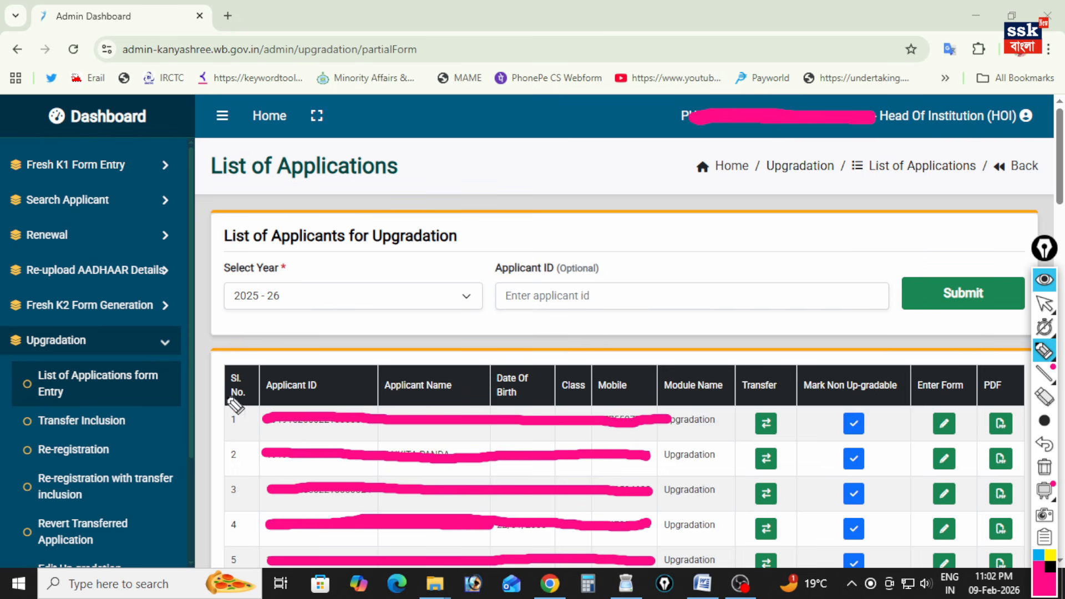
Tick the applicant table's column headings in pink from Sl. No. through Module Name and mark Transfer.
{"action": "left_click_drag", "start_coordinate": [225, 350], "coordinate": [263, 325]}
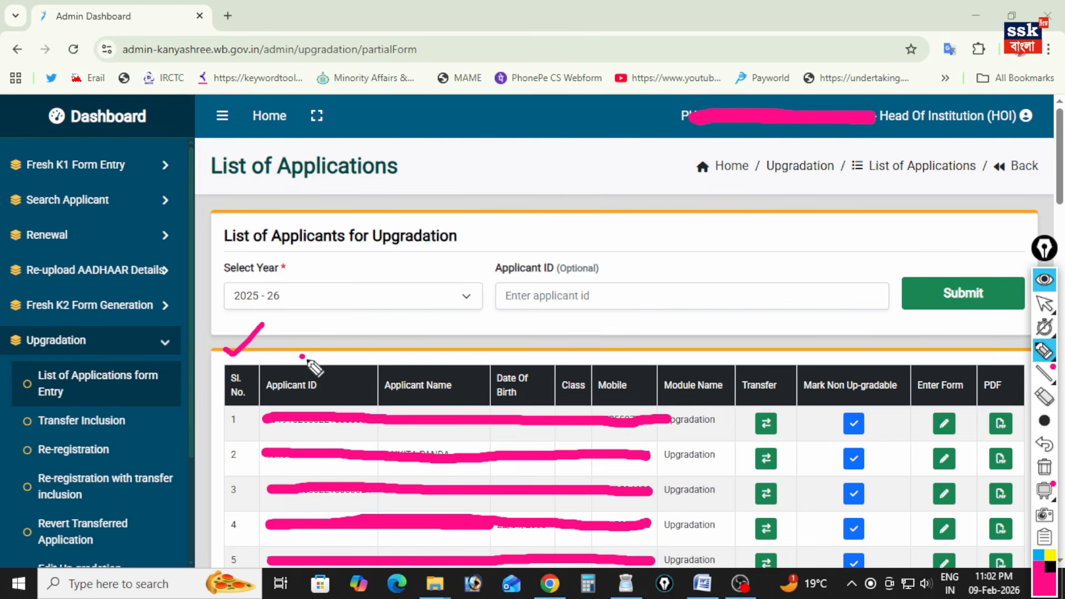
{"action": "left_click_drag", "start_coordinate": [300, 355], "coordinate": [343, 334]}
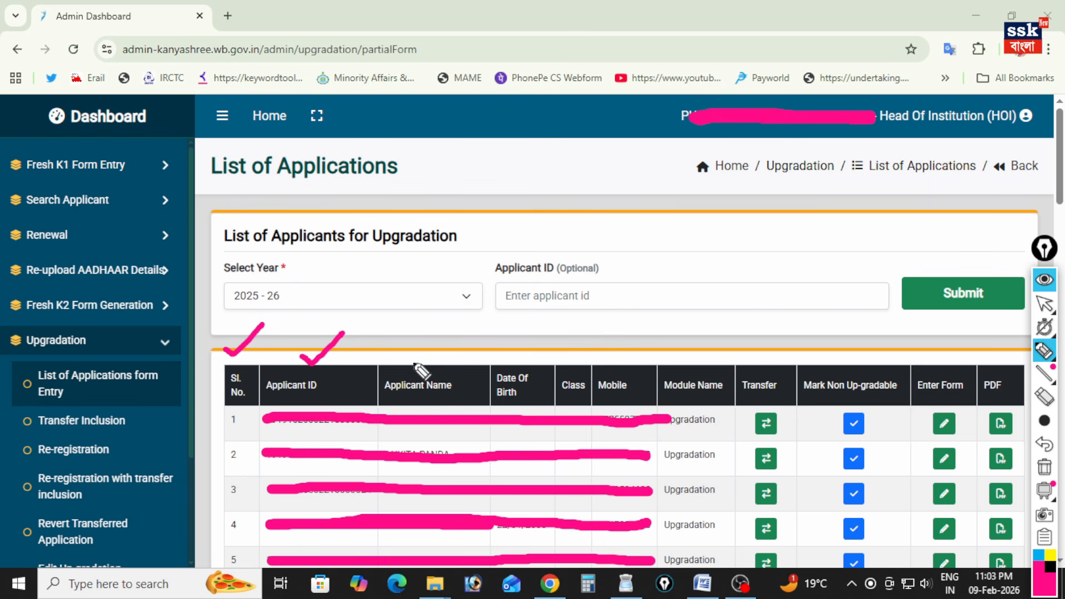
{"action": "left_click_drag", "start_coordinate": [399, 348], "coordinate": [441, 329]}
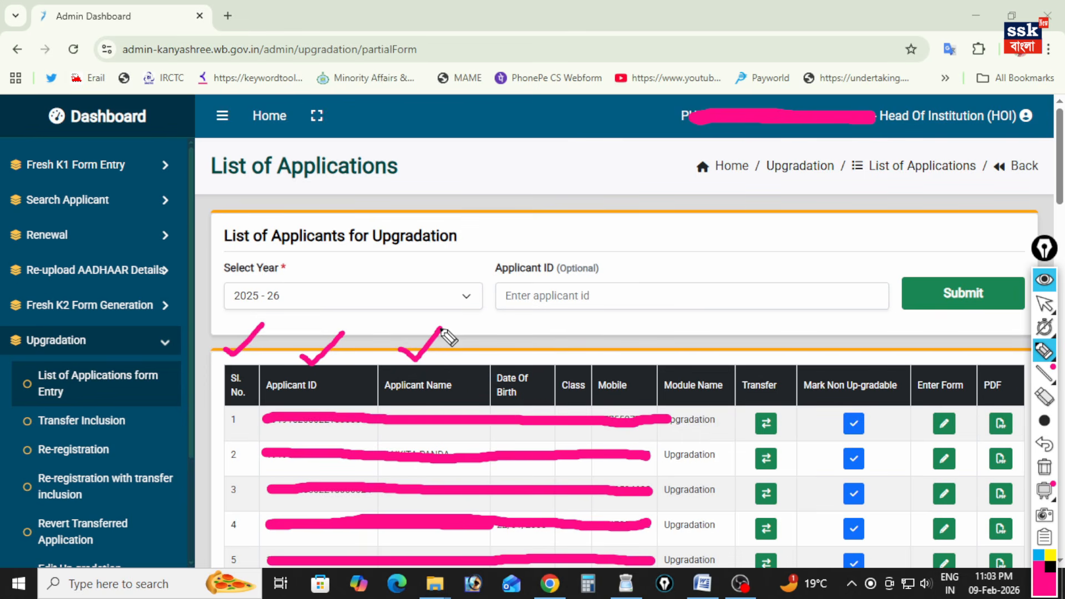
{"action": "mouse_move", "coordinate": [497, 350]}
{"action": "left_mouse_down"}
{"action": "mouse_move", "coordinate": [507, 360]}
{"action": "mouse_move", "coordinate": [536, 327]}
{"action": "mouse_move", "coordinate": [576, 341]}
{"action": "mouse_move", "coordinate": [626, 338]}
{"action": "left_mouse_up"}
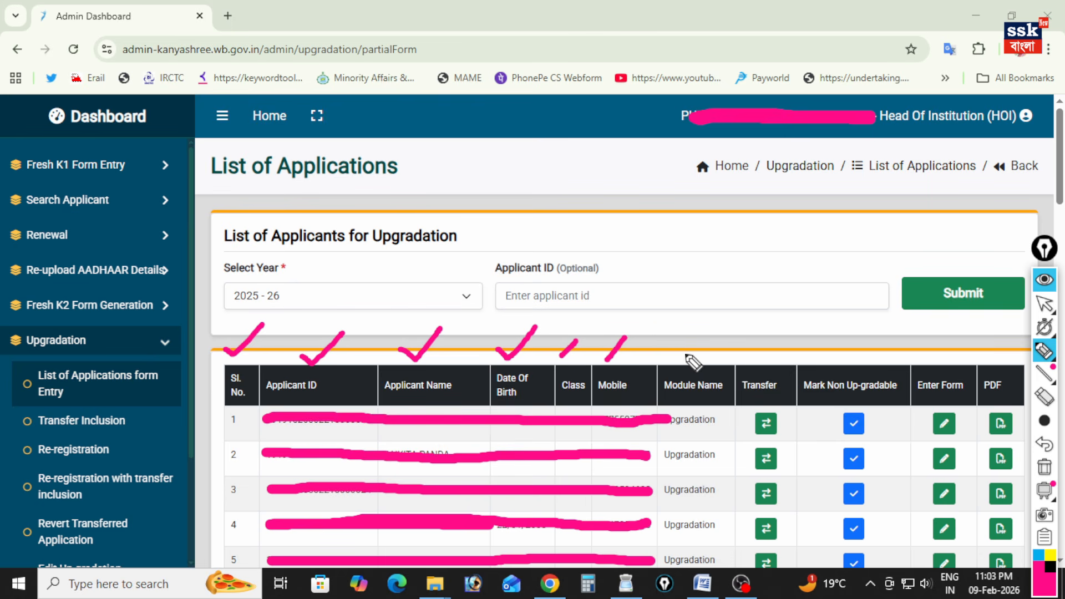
{"action": "left_click_drag", "start_coordinate": [686, 363], "coordinate": [701, 343]}
{"action": "left_click_drag", "start_coordinate": [757, 370], "coordinate": [764, 356]}
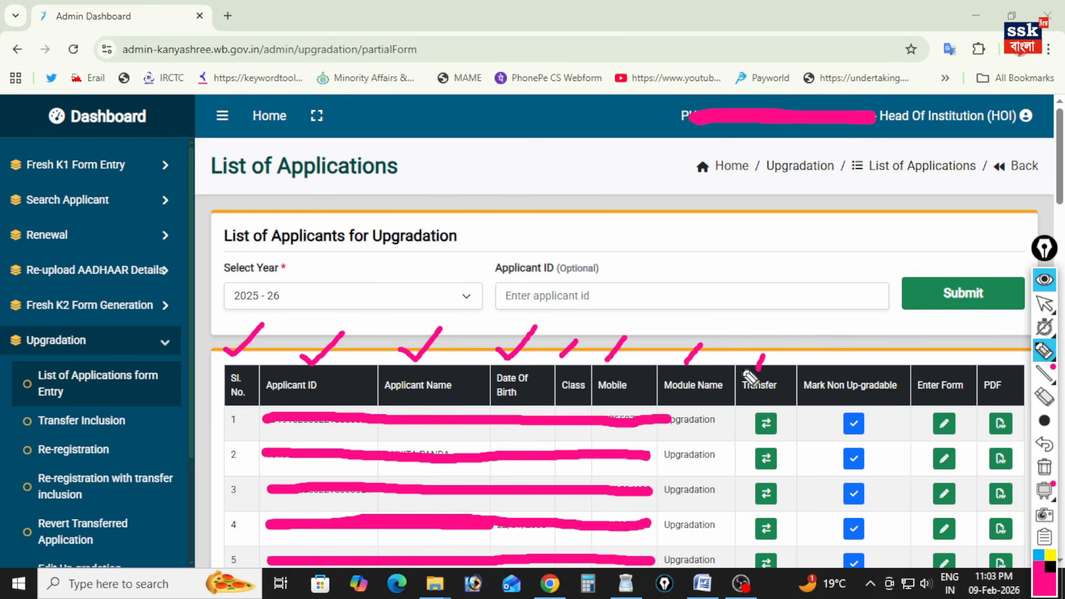
Circle the first applicant's Transfer and Mark Non Up-gradable controls and tick the PDF column.
{"action": "mouse_move", "coordinate": [764, 412]}
{"action": "left_mouse_down"}
{"action": "mouse_move", "coordinate": [783, 394]}
{"action": "mouse_move", "coordinate": [780, 447]}
{"action": "mouse_move", "coordinate": [784, 423]}
{"action": "mouse_move", "coordinate": [752, 415]}
{"action": "left_mouse_up"}
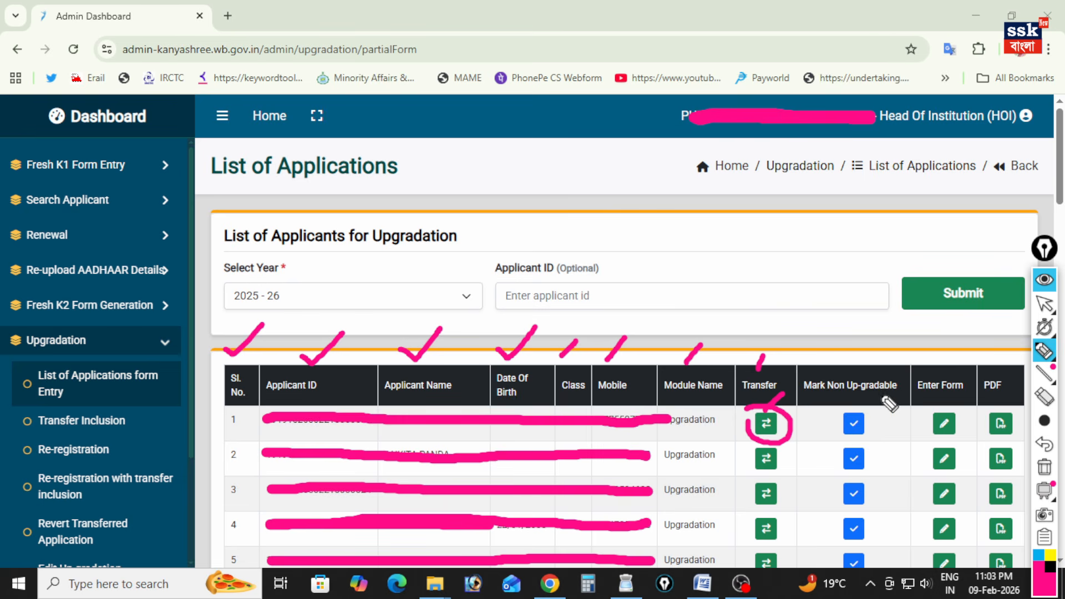
{"action": "mouse_move", "coordinate": [843, 395]}
{"action": "left_mouse_down"}
{"action": "mouse_move", "coordinate": [834, 401]}
{"action": "mouse_move", "coordinate": [854, 452]}
{"action": "mouse_move", "coordinate": [882, 424]}
{"action": "mouse_move", "coordinate": [846, 395]}
{"action": "mouse_move", "coordinate": [822, 447]}
{"action": "left_mouse_up"}
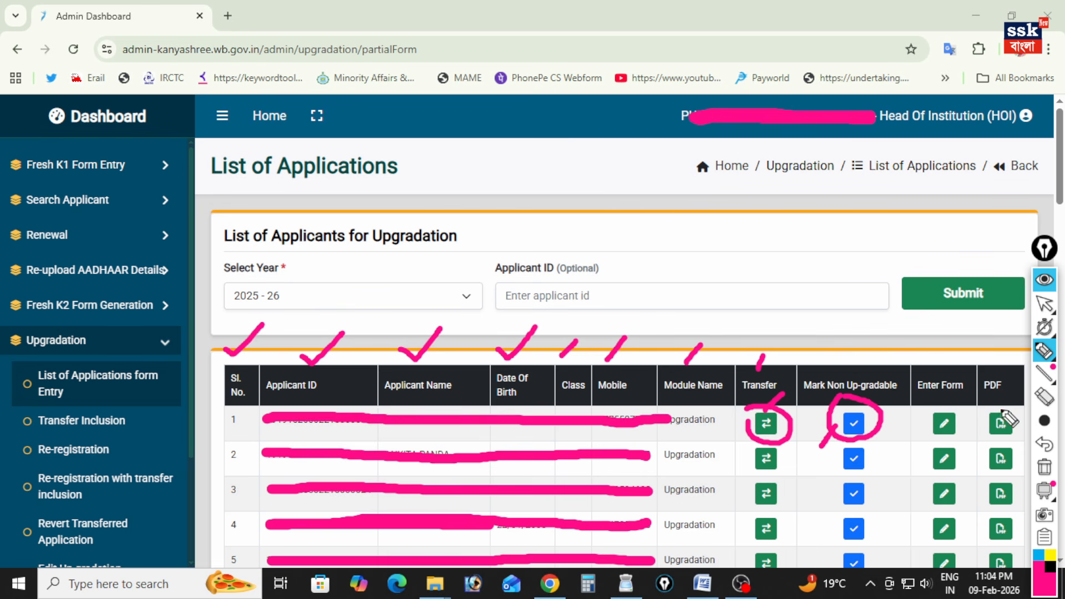
{"action": "left_click_drag", "start_coordinate": [991, 395], "coordinate": [1013, 377]}
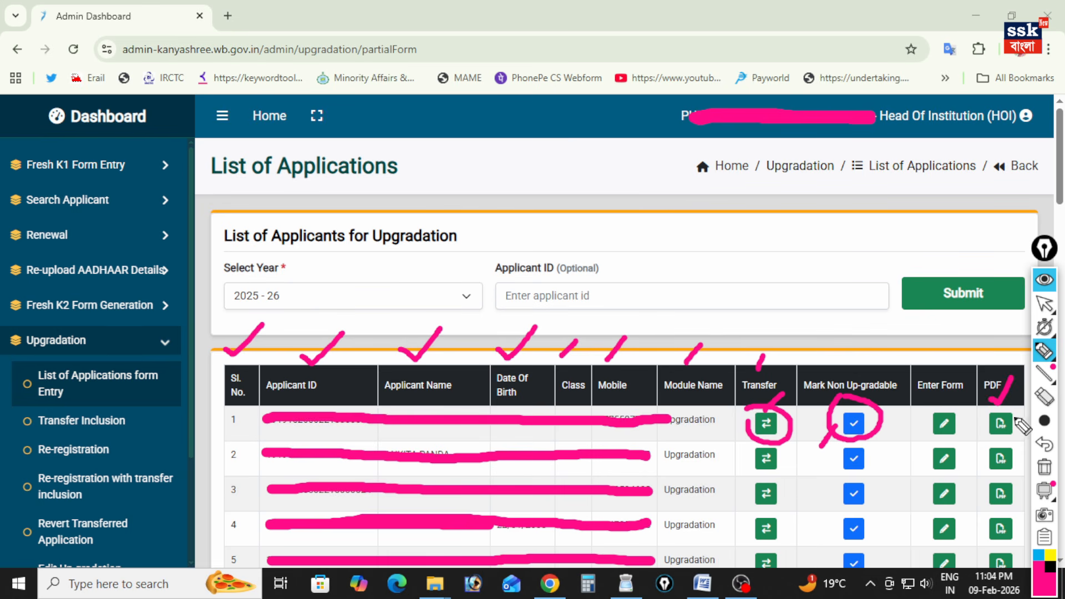
Highlight the Enter Form column and open the upgradation form of the second applicant in the list.
{"action": "mouse_move", "coordinate": [923, 371]}
{"action": "left_mouse_down"}
{"action": "mouse_move", "coordinate": [910, 391]}
{"action": "mouse_move", "coordinate": [968, 398]}
{"action": "mouse_move", "coordinate": [962, 367]}
{"action": "mouse_move", "coordinate": [931, 371]}
{"action": "left_mouse_up"}
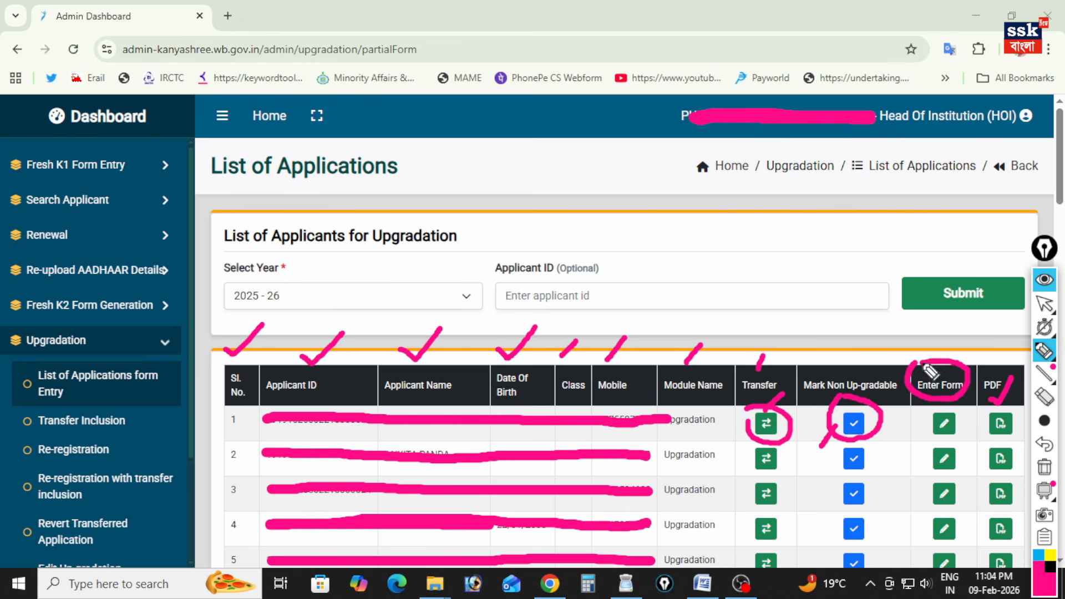
{"action": "mouse_move", "coordinate": [923, 428]}
{"action": "left_mouse_down"}
{"action": "mouse_move", "coordinate": [904, 487]}
{"action": "mouse_move", "coordinate": [907, 517]}
{"action": "left_mouse_up"}
{"action": "mouse_move", "coordinate": [983, 401]}
{"action": "left_mouse_down"}
{"action": "mouse_move", "coordinate": [962, 419]}
{"action": "mouse_move", "coordinate": [962, 447]}
{"action": "left_mouse_up"}
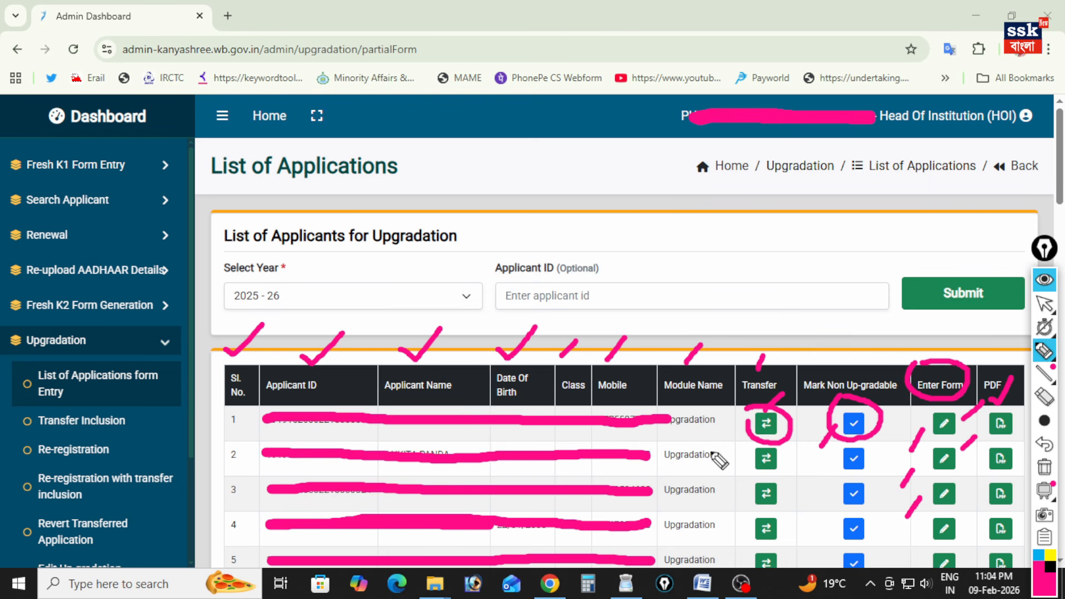
{"action": "left_click", "coordinate": [945, 455]}
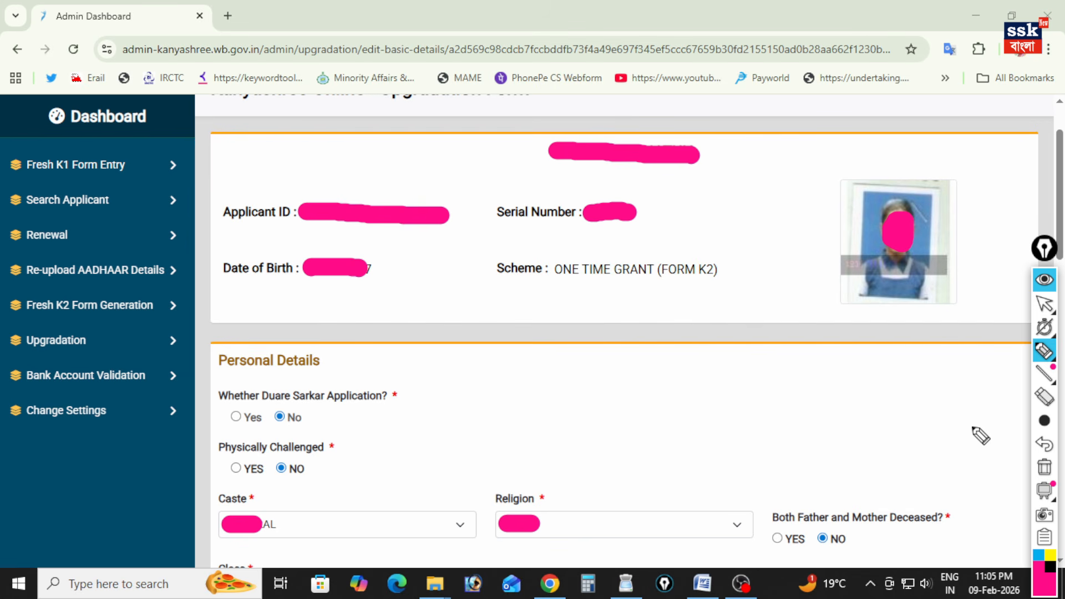
Tick the Applicant ID, Serial Number and Date of Birth, underline the scheme, and circle the applicant's photo.
{"action": "mouse_move", "coordinate": [363, 170]}
{"action": "left_mouse_down"}
{"action": "mouse_move", "coordinate": [407, 162]}
{"action": "mouse_move", "coordinate": [422, 144]}
{"action": "left_mouse_up"}
{"action": "left_click_drag", "start_coordinate": [652, 208], "coordinate": [685, 188]}
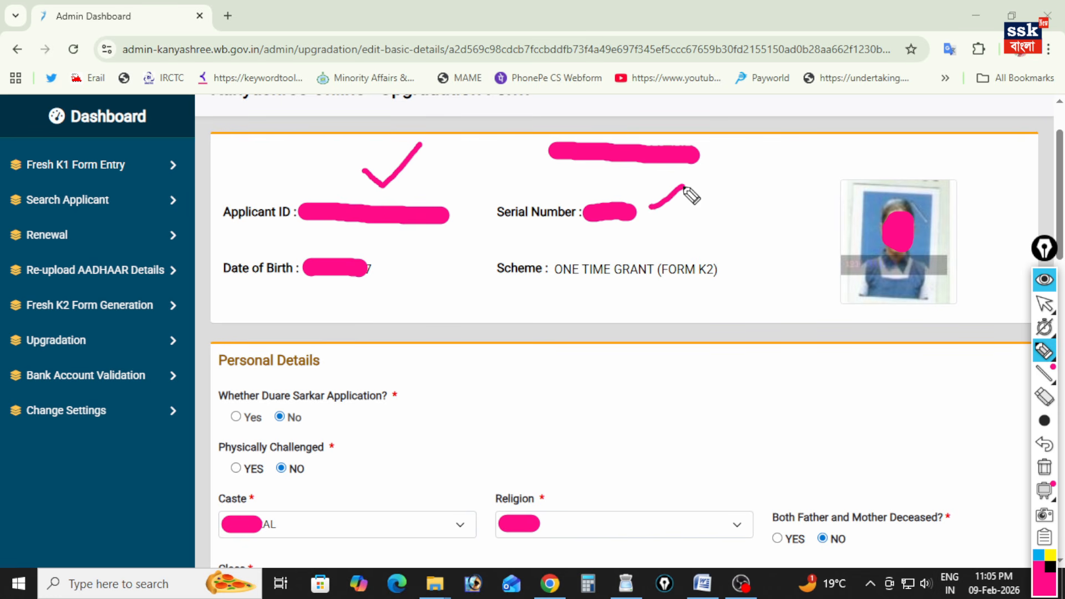
{"action": "left_click_drag", "start_coordinate": [390, 265], "coordinate": [405, 256]}
{"action": "left_click_drag", "start_coordinate": [561, 287], "coordinate": [629, 292]}
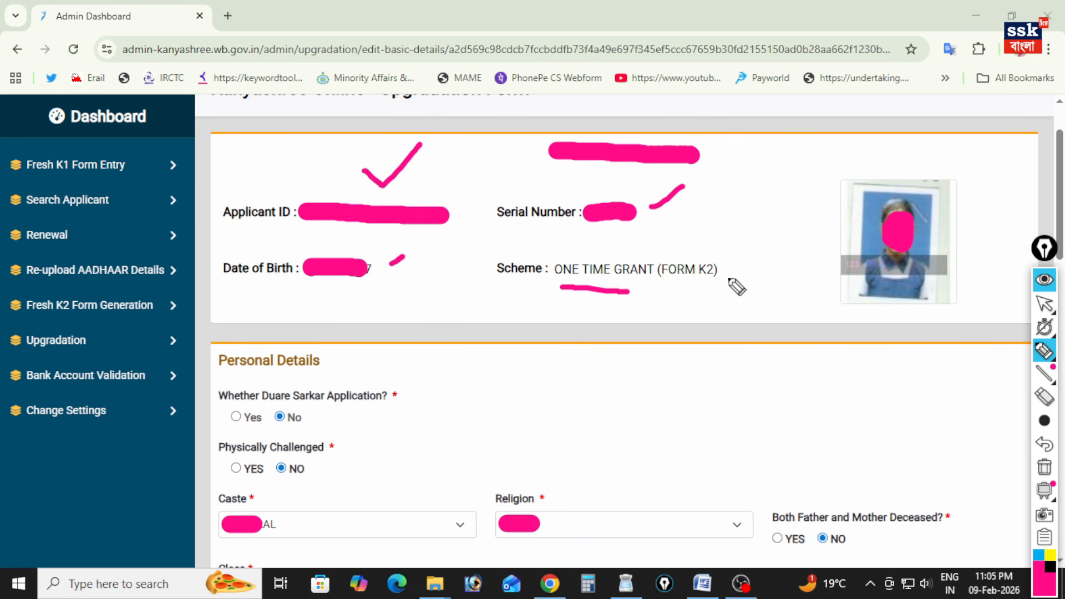
{"action": "mouse_move", "coordinate": [854, 189]}
{"action": "left_mouse_down"}
{"action": "mouse_move", "coordinate": [842, 260]}
{"action": "mouse_move", "coordinate": [966, 239]}
{"action": "mouse_move", "coordinate": [878, 181]}
{"action": "mouse_move", "coordinate": [853, 187]}
{"action": "left_mouse_up"}
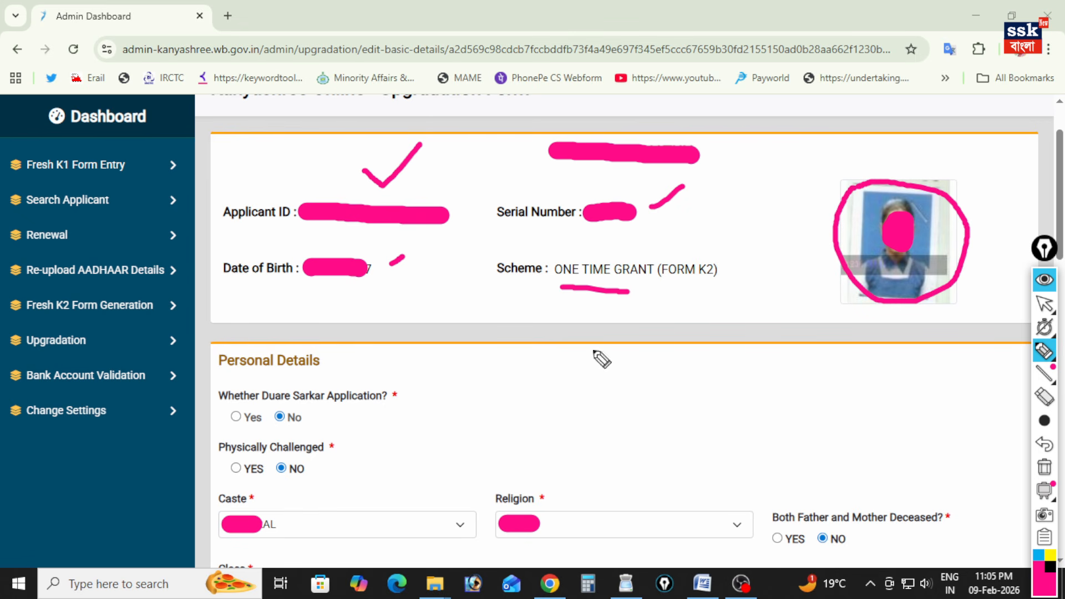
Tick the Duare Sarkar Application, Physically Challenged, Caste and Religion entries under Personal Details.
{"action": "left_click_drag", "start_coordinate": [310, 413], "coordinate": [324, 408]}
{"action": "left_click_drag", "start_coordinate": [329, 473], "coordinate": [347, 464]}
{"action": "left_click_drag", "start_coordinate": [306, 518], "coordinate": [342, 501]}
{"action": "left_click_drag", "start_coordinate": [598, 509], "coordinate": [647, 484]}
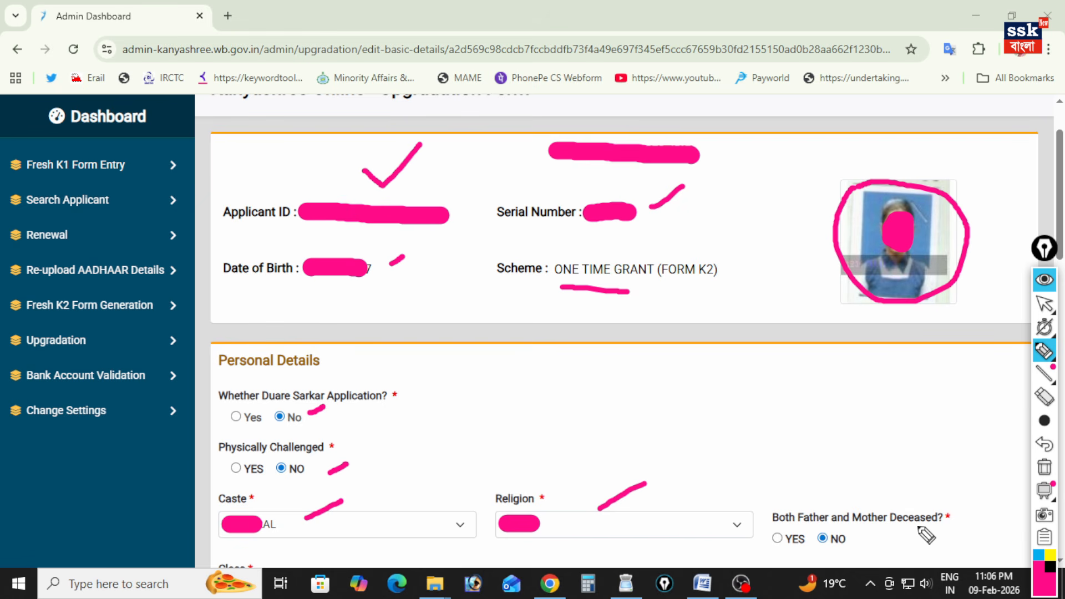
Mark the Class and Aadhaar Number fields of the upgradation form with pink strokes.
{"action": "scroll", "coordinate": [556, 520], "scroll_direction": "down", "scroll_amount": 8}
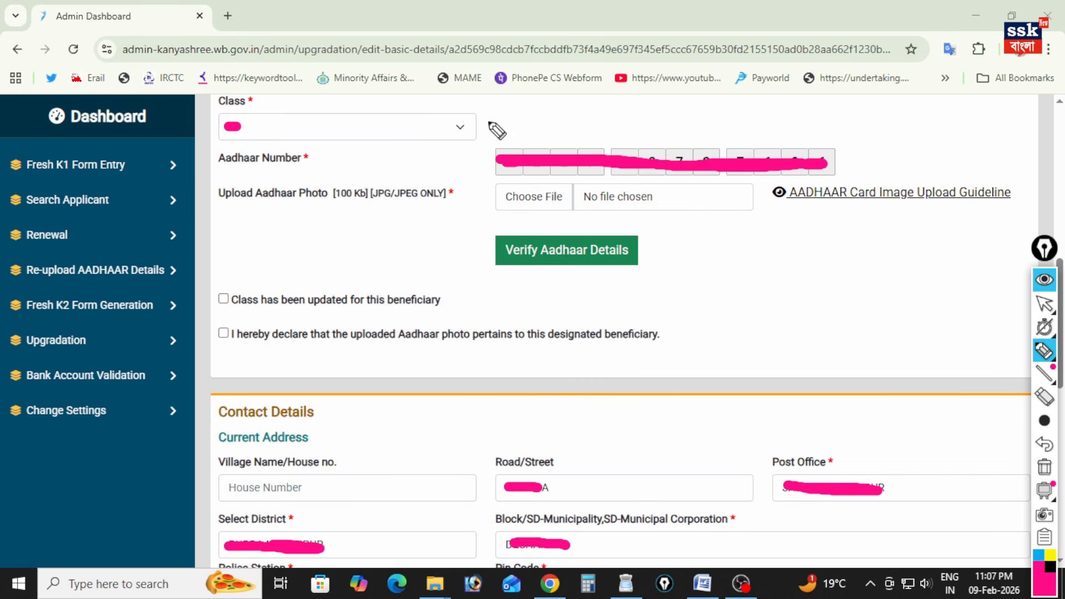
{"action": "left_click_drag", "start_coordinate": [482, 125], "coordinate": [542, 104]}
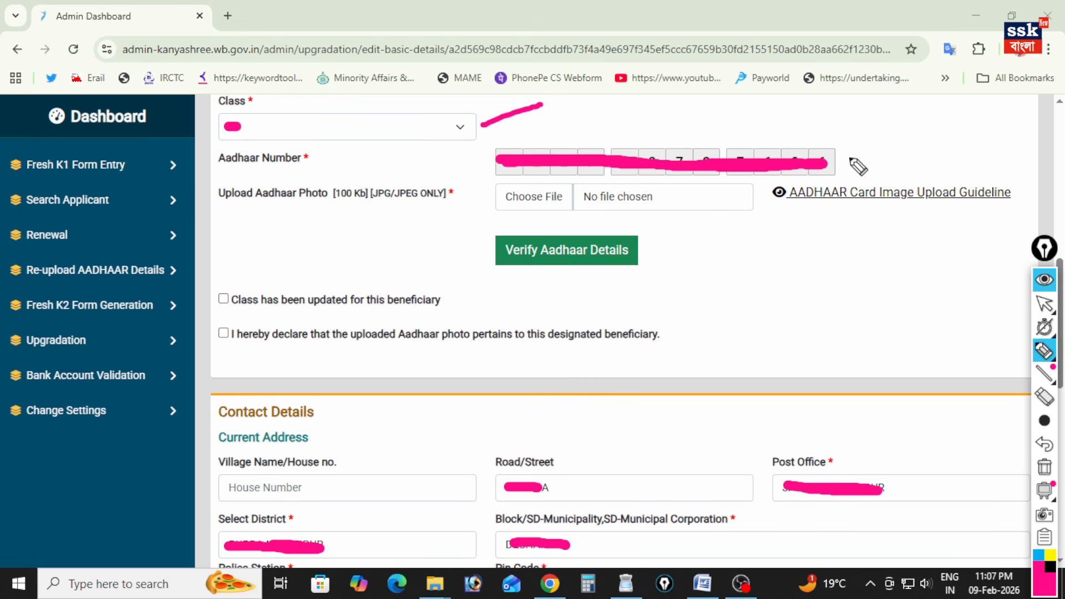
{"action": "left_click_drag", "start_coordinate": [848, 157], "coordinate": [905, 133]}
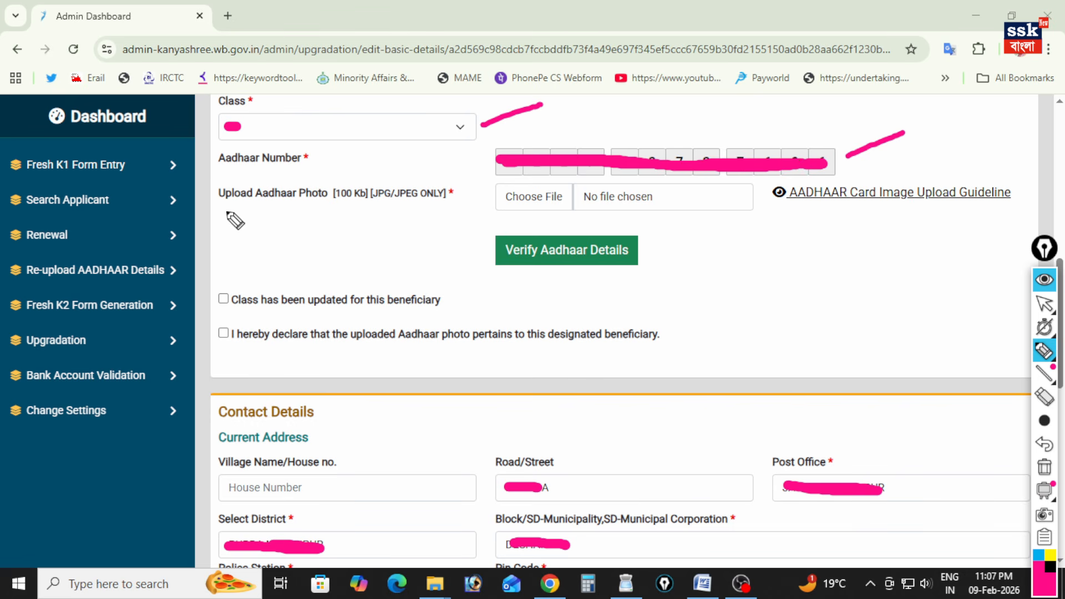
Underline the Upload Aadhaar Photo label and attach the image 0.3.jpg as the applicant's Aadhaar photo.
{"action": "left_click_drag", "start_coordinate": [224, 212], "coordinate": [295, 213]}
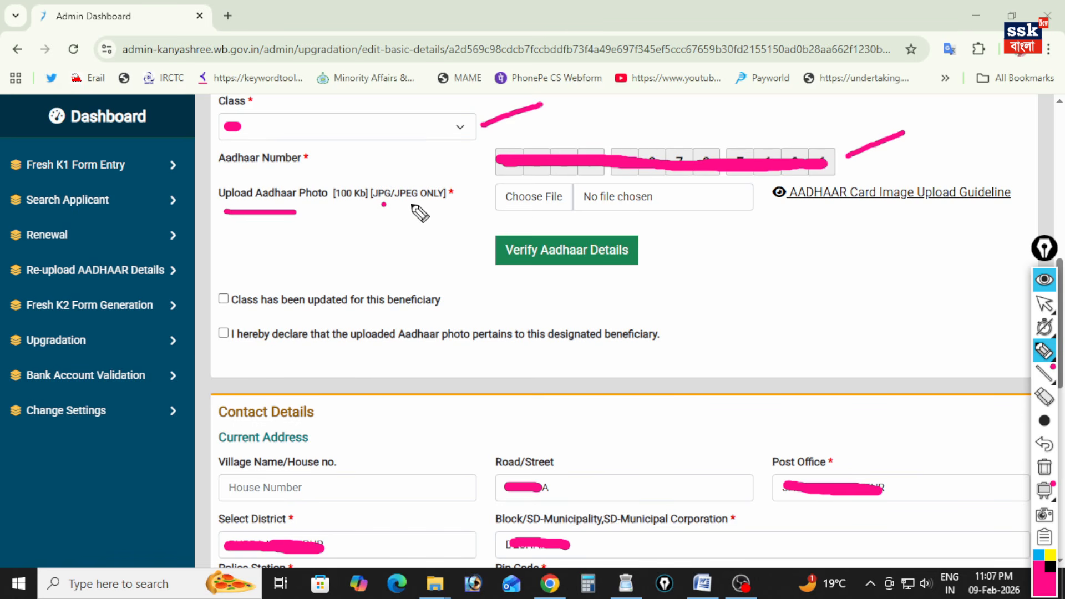
{"action": "left_click", "coordinate": [504, 219]}
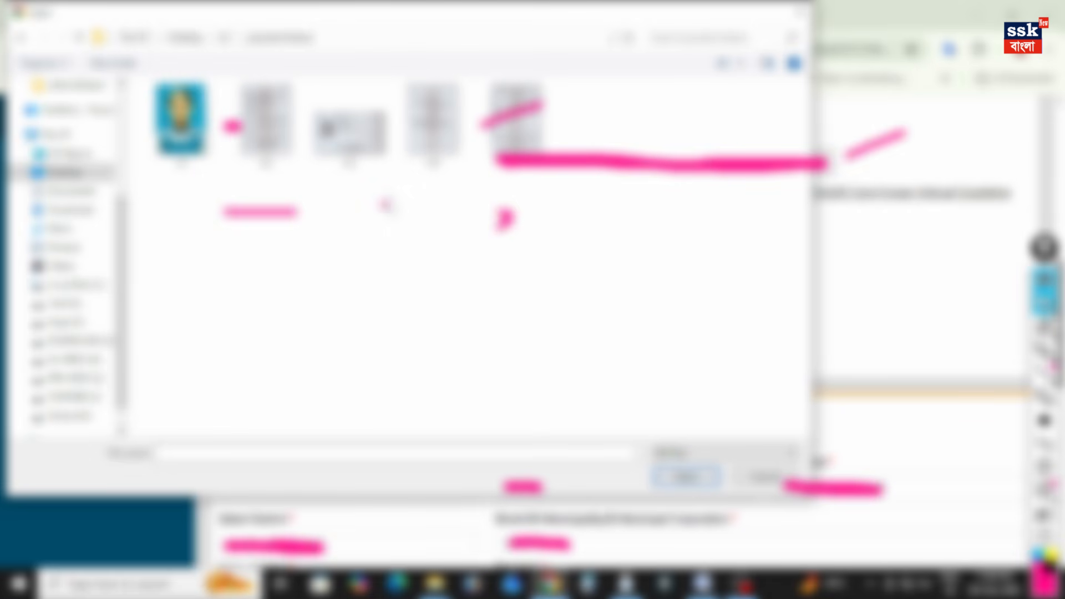
{"action": "left_click", "coordinate": [349, 127]}
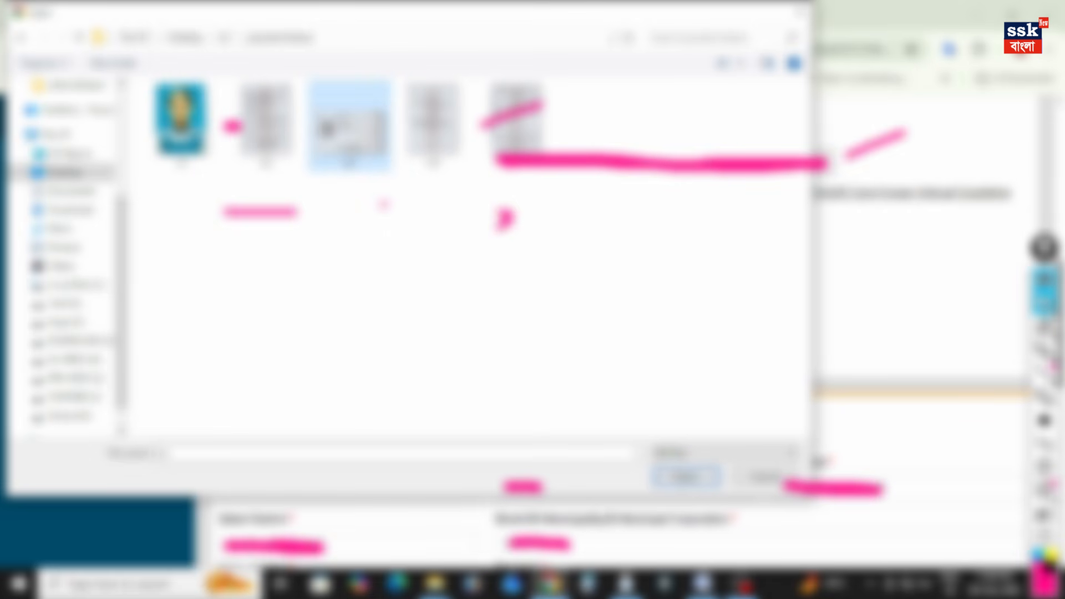
{"action": "left_click", "coordinate": [688, 478]}
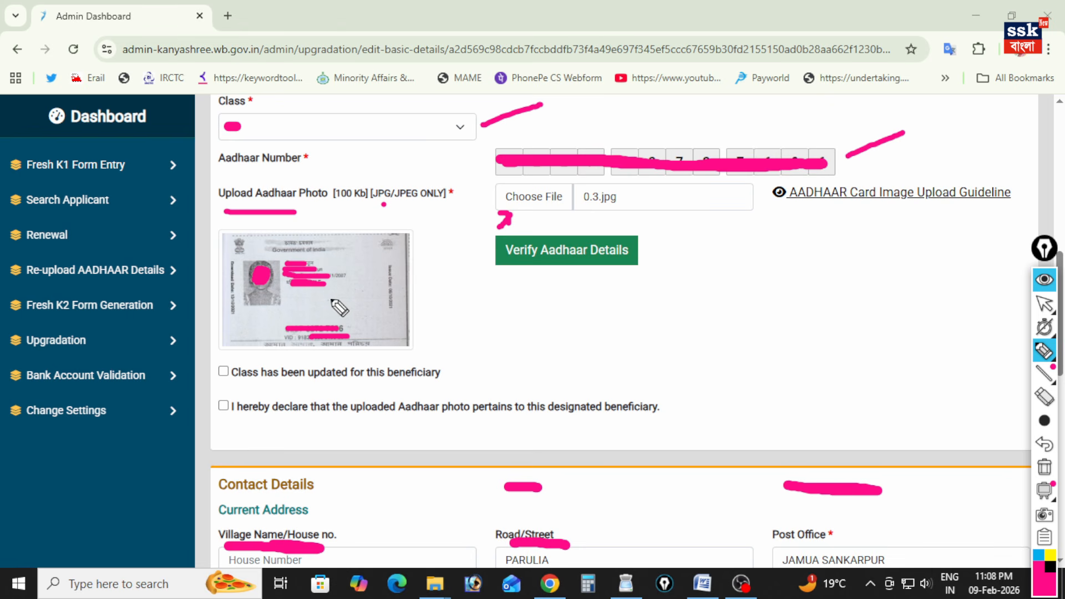
Verify the applicant's Aadhaar details and mark the matched Aadhaar number in pink.
{"action": "mouse_move", "coordinate": [506, 318]}
{"action": "left_mouse_down"}
{"action": "mouse_move", "coordinate": [524, 271]}
{"action": "mouse_move", "coordinate": [536, 300]}
{"action": "left_mouse_up"}
{"action": "left_click", "coordinate": [629, 256]}
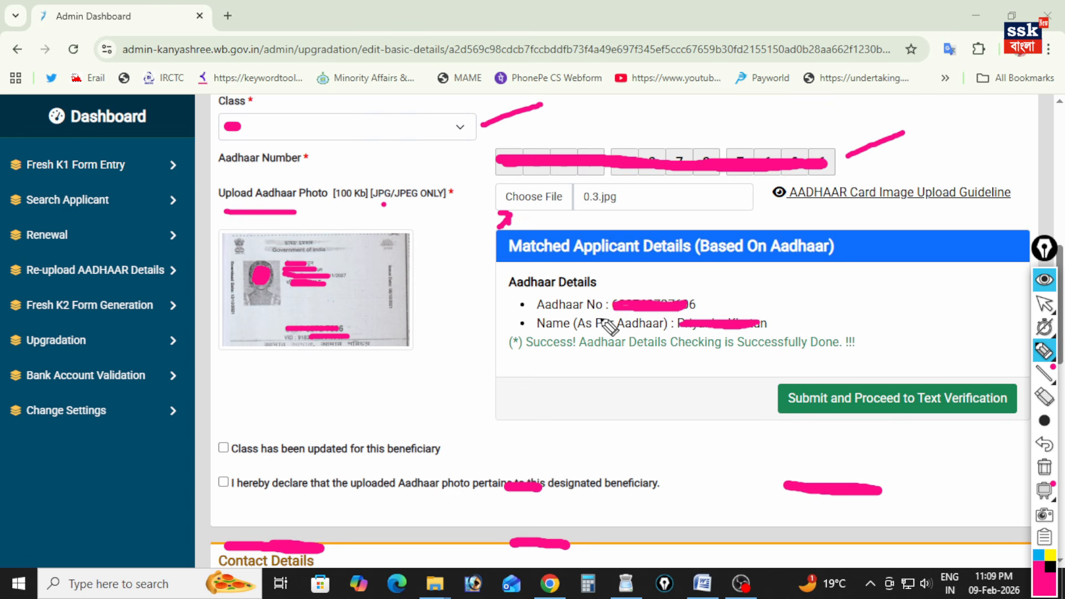
{"action": "left_click_drag", "start_coordinate": [703, 303], "coordinate": [733, 289]}
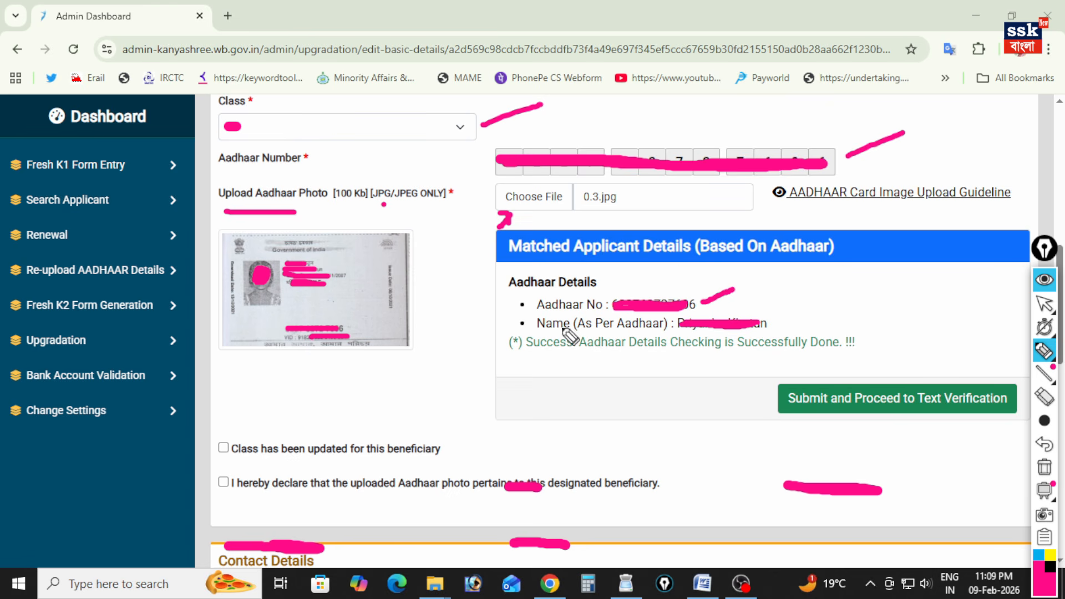
Mark the matched Aadhaar name in pink and submit the applicant's details for text verification, underlining the outcome.
{"action": "left_click_drag", "start_coordinate": [771, 322], "coordinate": [798, 314]}
{"action": "left_click_drag", "start_coordinate": [846, 366], "coordinate": [896, 347]}
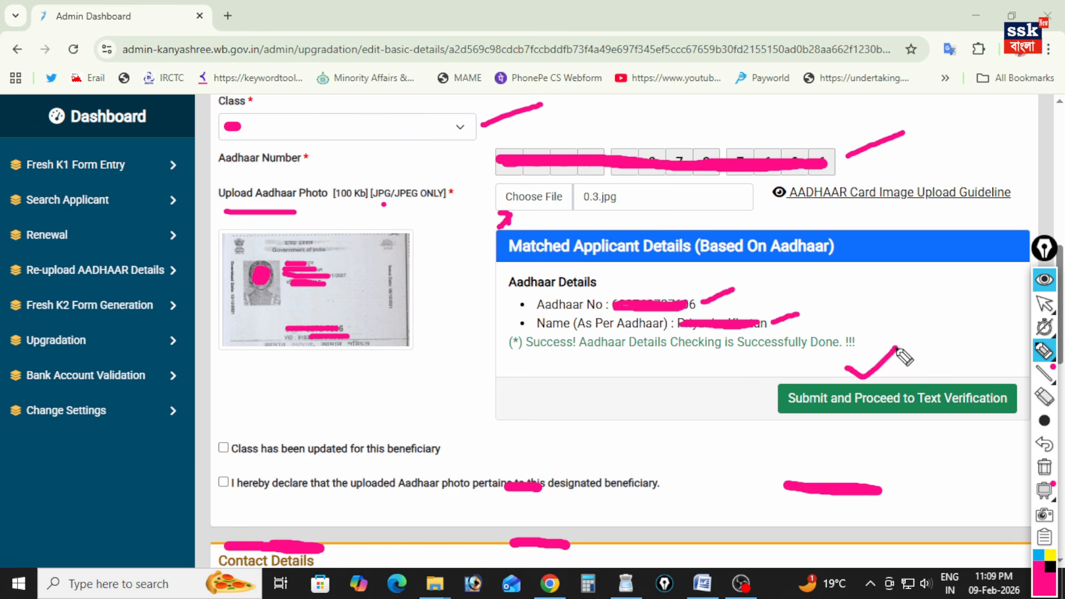
{"action": "left_click", "coordinate": [996, 416]}
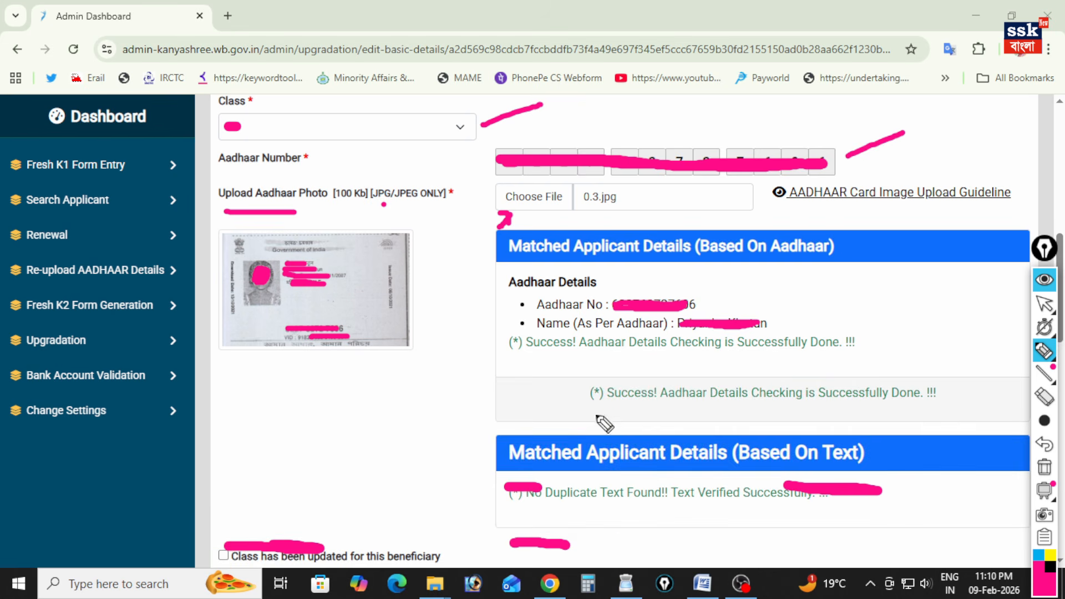
{"action": "left_click_drag", "start_coordinate": [659, 508], "coordinate": [763, 511]}
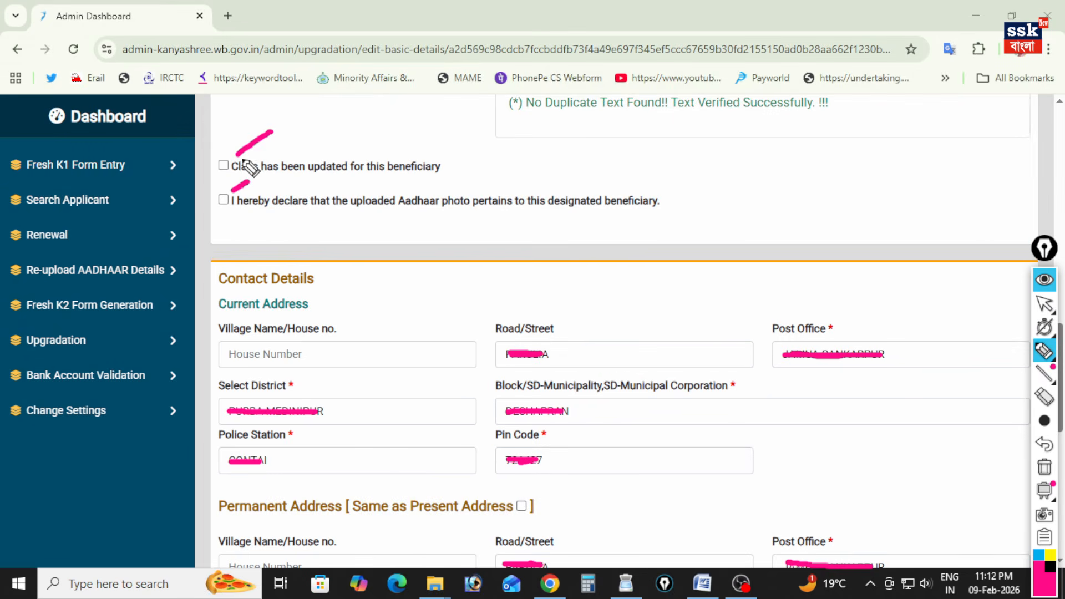
Mark both declaration checkboxes and the Village Name field in pink, and set the permanent address as same as the present address.
{"action": "left_click_drag", "start_coordinate": [212, 149], "coordinate": [232, 139]}
{"action": "left_click_drag", "start_coordinate": [214, 187], "coordinate": [224, 176]}
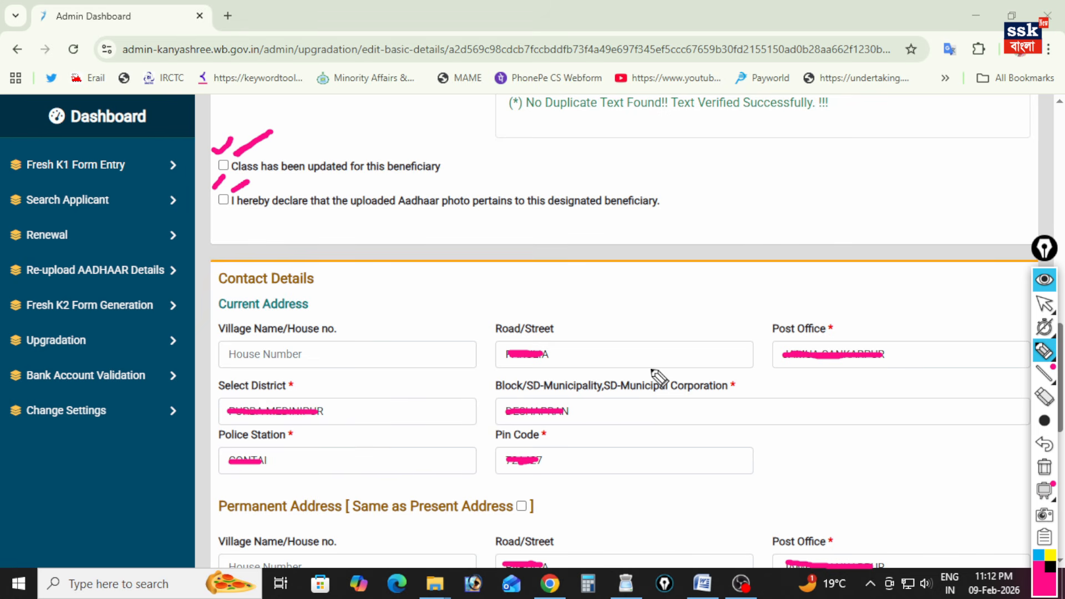
{"action": "left_click_drag", "start_coordinate": [282, 356], "coordinate": [299, 348]}
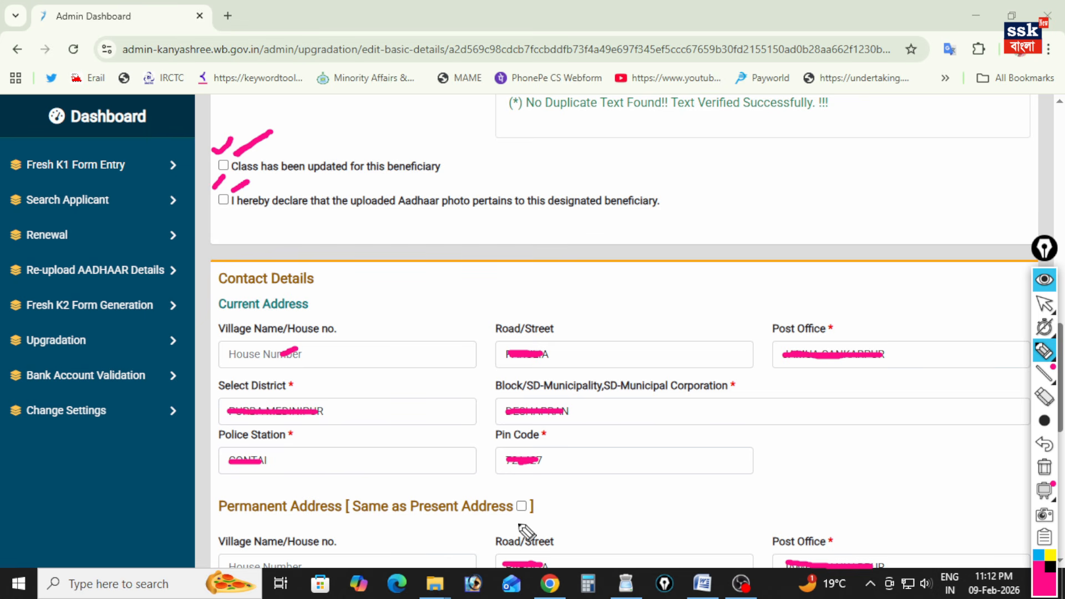
{"action": "left_click_drag", "start_coordinate": [538, 505], "coordinate": [547, 500]}
{"action": "left_click", "coordinate": [521, 507]}
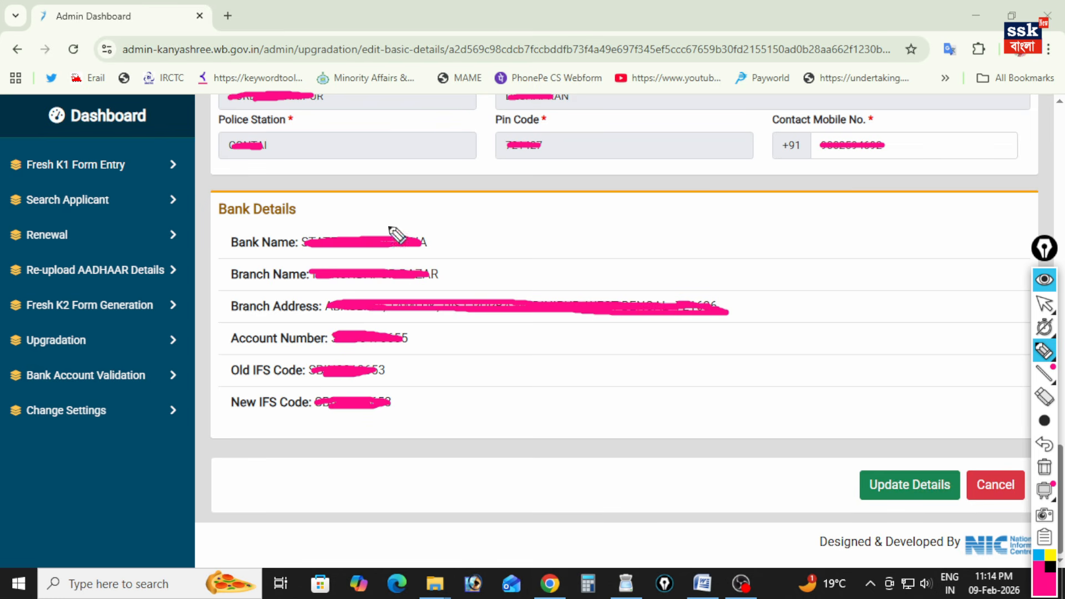
Mark the Contact Mobile No. field with a pink arrow and tick, and mark the Bank Details heading.
{"action": "mouse_move", "coordinate": [862, 166]}
{"action": "left_mouse_down"}
{"action": "mouse_move", "coordinate": [853, 186]}
{"action": "mouse_move", "coordinate": [874, 186]}
{"action": "left_mouse_up"}
{"action": "mouse_move", "coordinate": [892, 118]}
{"action": "left_mouse_down"}
{"action": "mouse_move", "coordinate": [910, 131]}
{"action": "mouse_move", "coordinate": [924, 109]}
{"action": "left_mouse_up"}
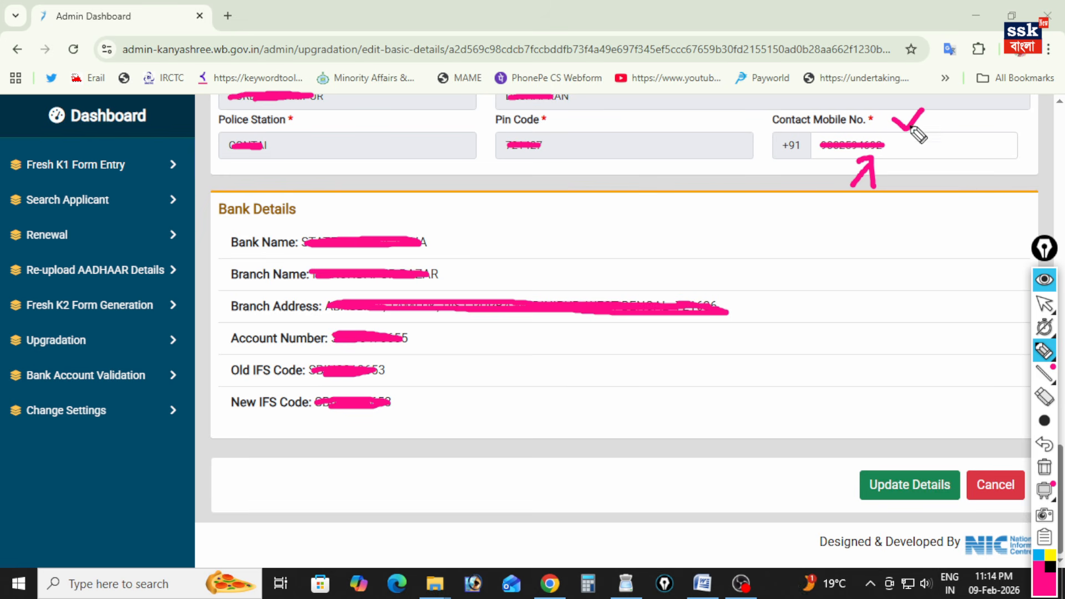
{"action": "left_click_drag", "start_coordinate": [304, 213], "coordinate": [340, 195]}
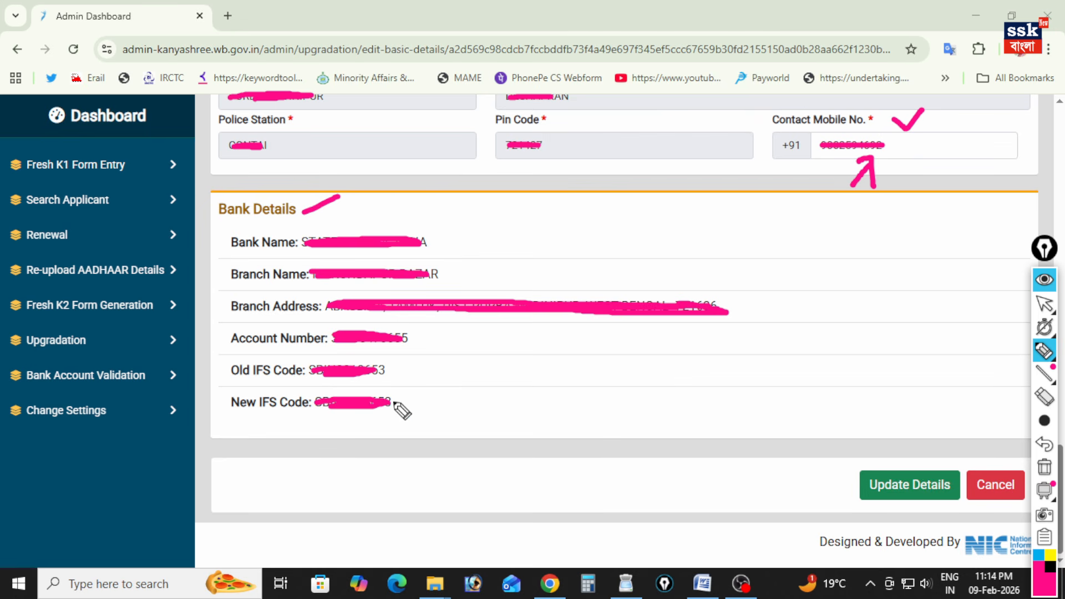
Mark each bank entry from Bank Name to New IFS Code in pink and update the applicant's details.
{"action": "left_click_drag", "start_coordinate": [464, 234], "coordinate": [479, 224]}
{"action": "left_click_drag", "start_coordinate": [465, 275], "coordinate": [502, 258]}
{"action": "left_click_drag", "start_coordinate": [748, 305], "coordinate": [779, 285]}
{"action": "left_click_drag", "start_coordinate": [428, 339], "coordinate": [450, 329]}
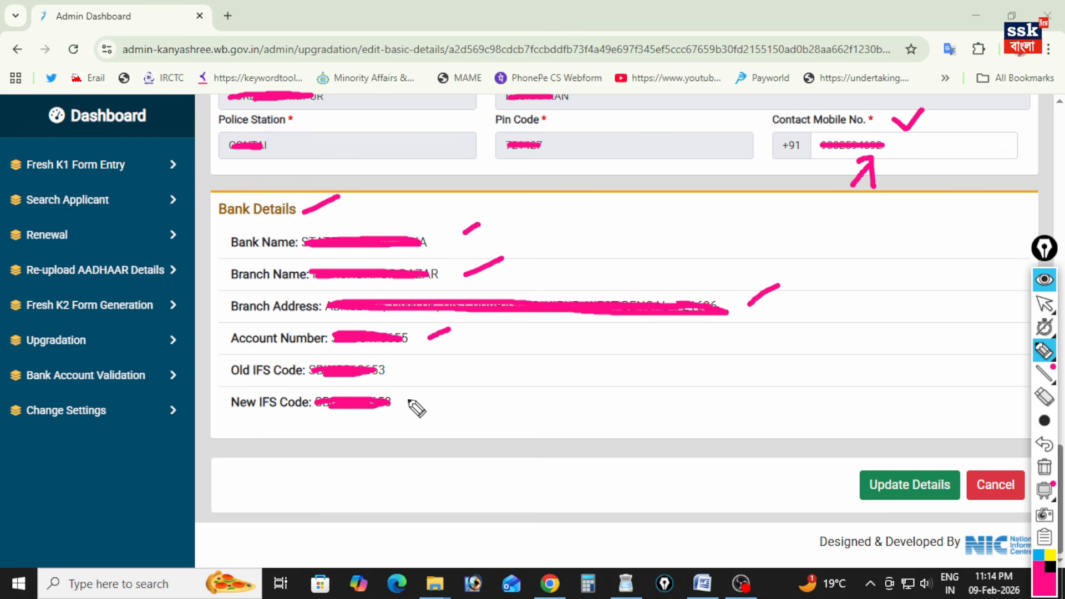
{"action": "left_click_drag", "start_coordinate": [398, 374], "coordinate": [409, 364]}
{"action": "left_click_drag", "start_coordinate": [405, 397], "coordinate": [412, 398]}
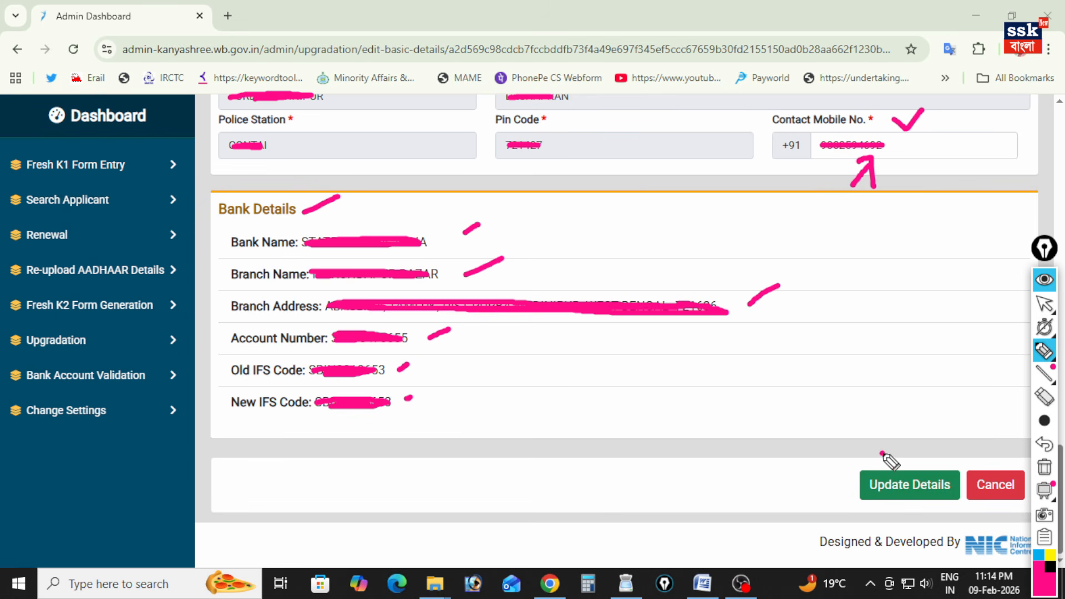
{"action": "left_click_drag", "start_coordinate": [882, 452], "coordinate": [964, 402]}
{"action": "left_click", "coordinate": [894, 496]}
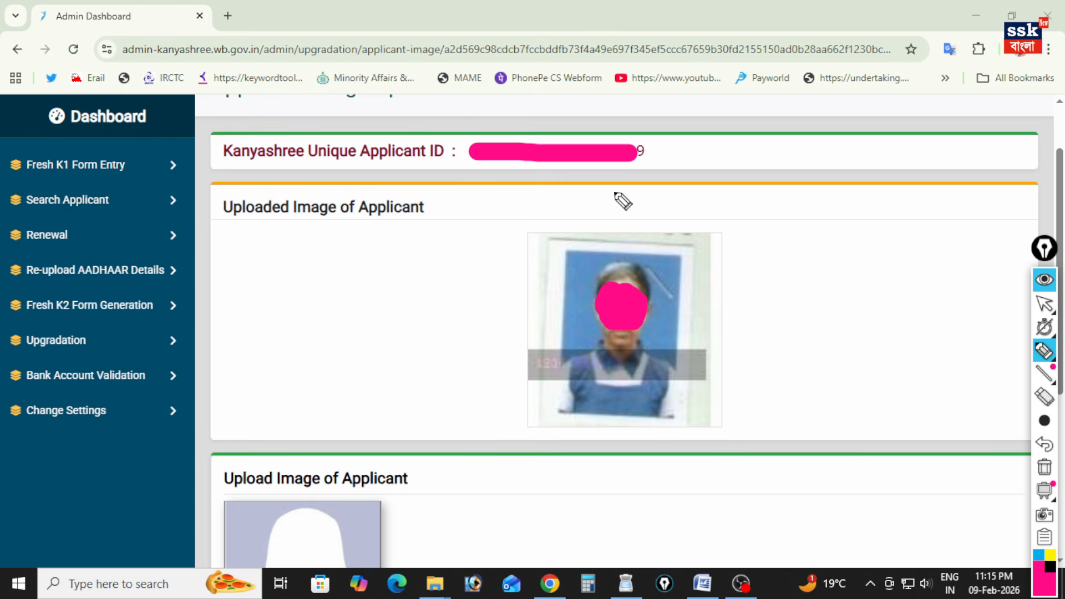
Circle the previously uploaded applicant image and the 50 Kb limit in pink, and choose 0.1.jpg as the applicant's photo.
{"action": "mouse_move", "coordinate": [596, 240]}
{"action": "left_mouse_down"}
{"action": "mouse_move", "coordinate": [555, 282]}
{"action": "mouse_move", "coordinate": [714, 318]}
{"action": "mouse_move", "coordinate": [606, 235]}
{"action": "left_mouse_up"}
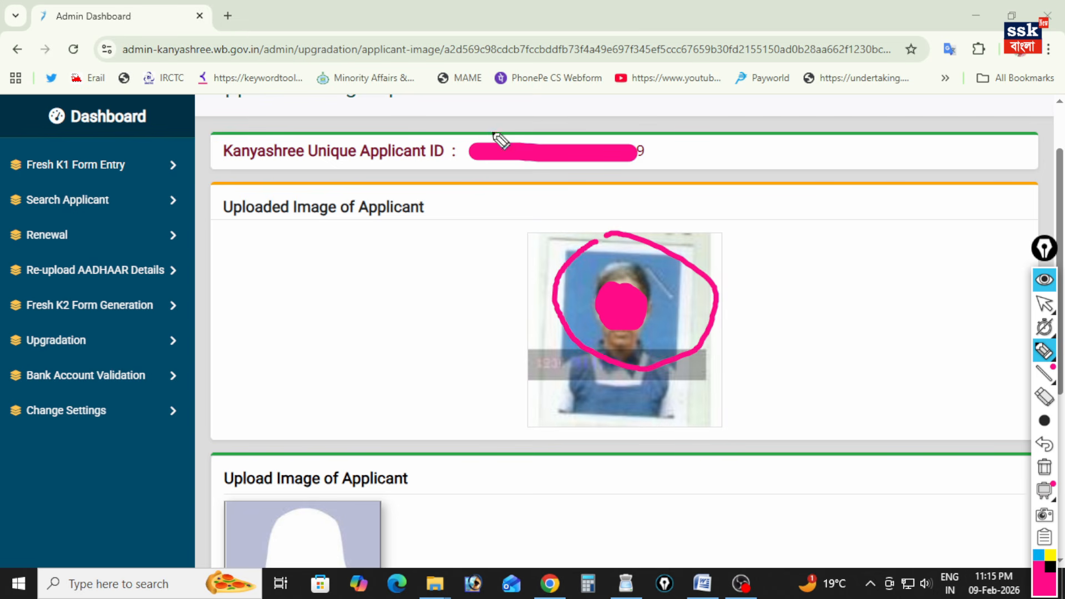
{"action": "scroll", "coordinate": [1007, 222], "scroll_direction": "down", "scroll_amount": 5}
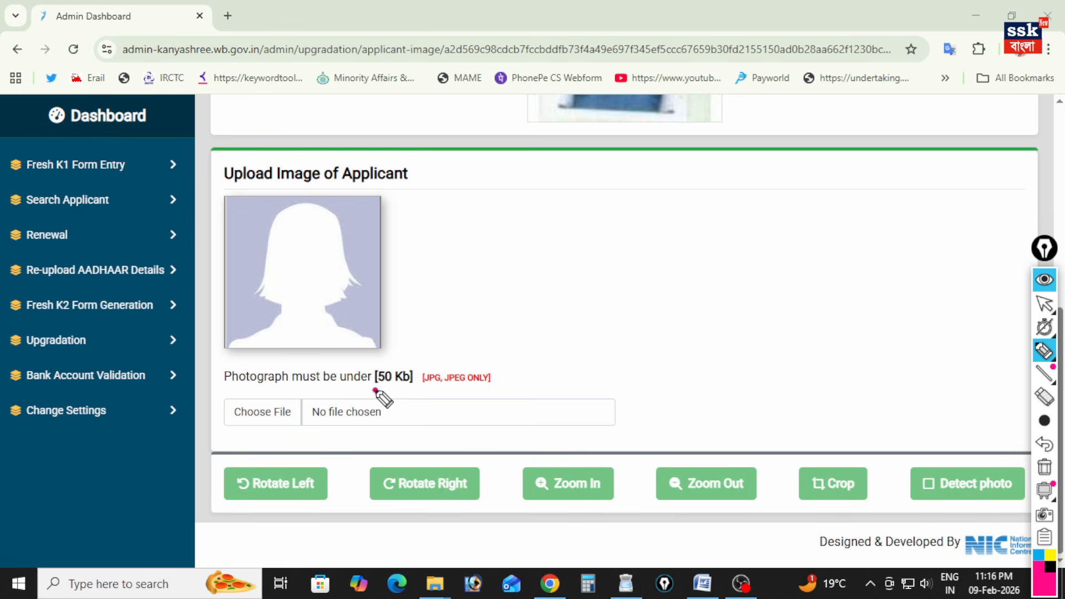
{"action": "left_click_drag", "start_coordinate": [380, 400], "coordinate": [414, 384]}
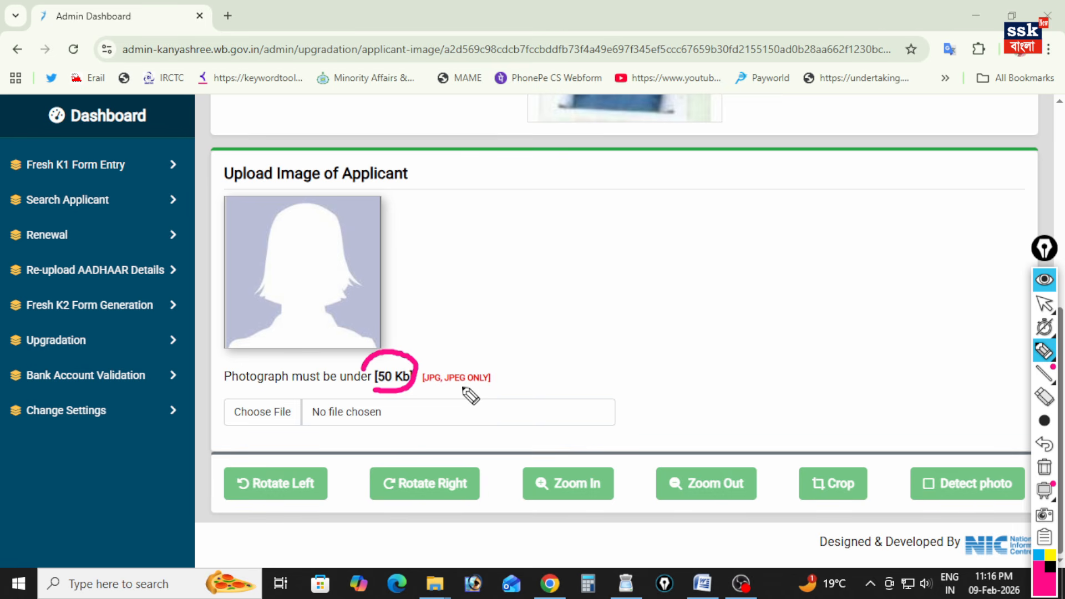
{"action": "left_click_drag", "start_coordinate": [247, 428], "coordinate": [236, 442]}
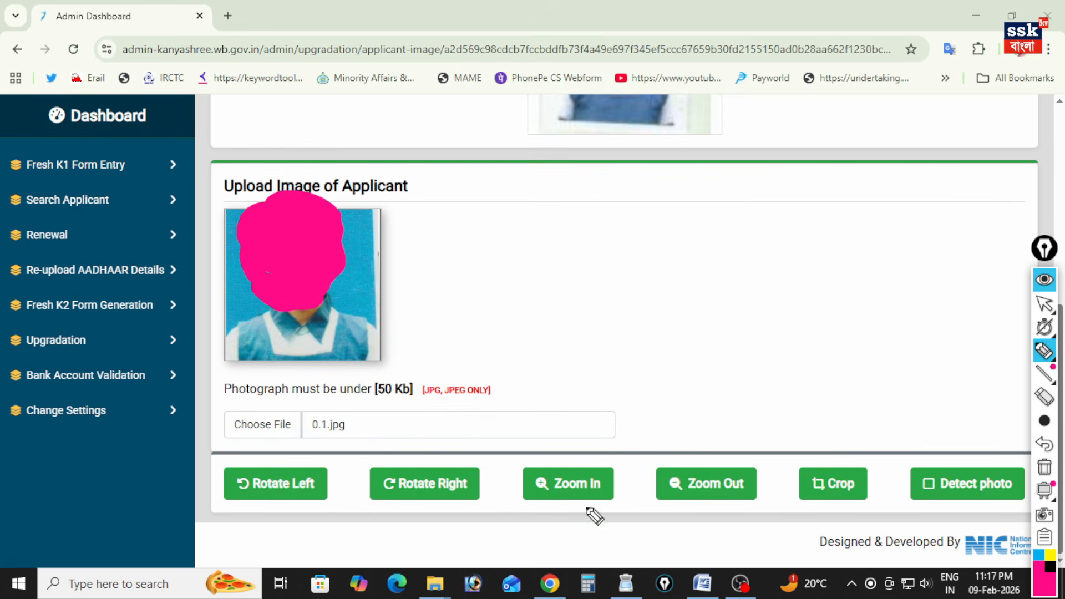
Tick the Zoom In, Zoom Out and Crop options in pink, and mark the cropped applicant photo.
{"action": "left_click_drag", "start_coordinate": [565, 456], "coordinate": [613, 420]}
{"action": "mouse_move", "coordinate": [702, 448]}
{"action": "left_mouse_down"}
{"action": "mouse_move", "coordinate": [716, 461]}
{"action": "mouse_move", "coordinate": [747, 424]}
{"action": "left_mouse_up"}
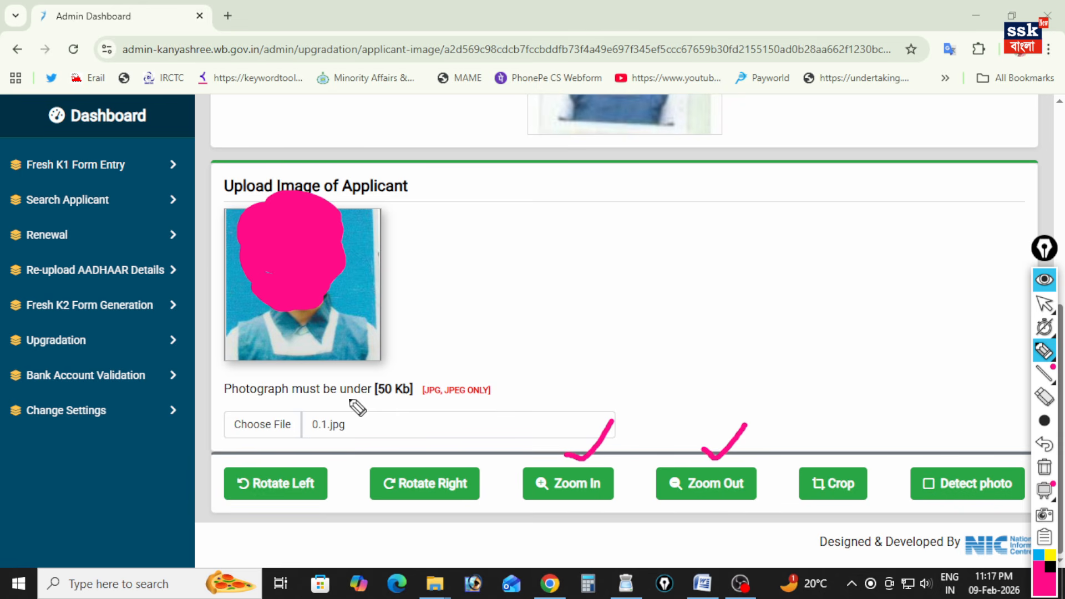
{"action": "mouse_move", "coordinate": [812, 456]}
{"action": "left_mouse_down"}
{"action": "mouse_move", "coordinate": [849, 462]}
{"action": "mouse_move", "coordinate": [882, 408]}
{"action": "left_mouse_up"}
{"action": "left_click_drag", "start_coordinate": [815, 502], "coordinate": [792, 548]}
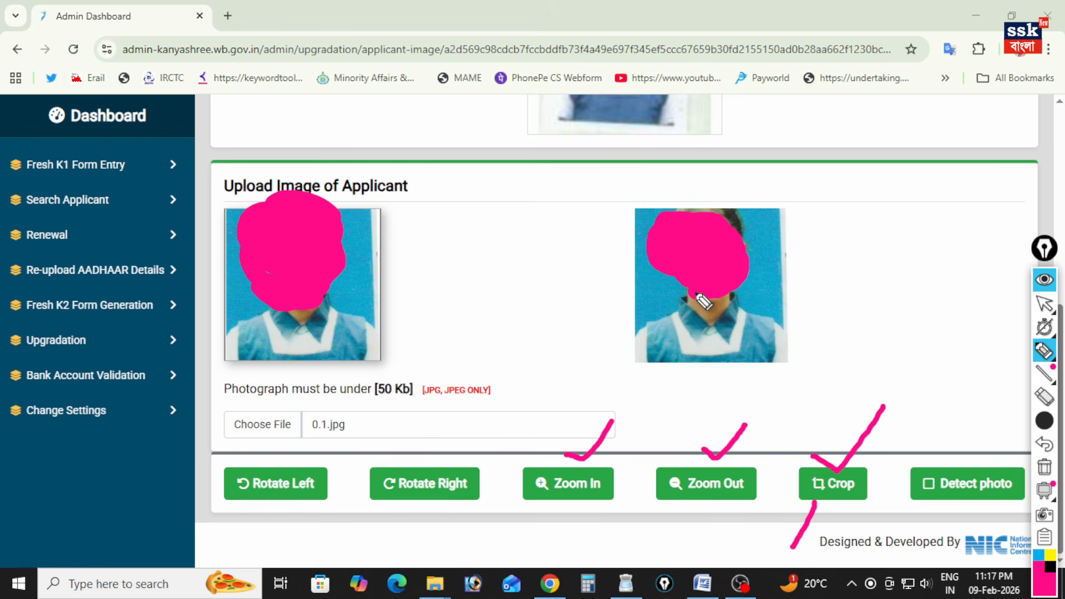
{"action": "left_click_drag", "start_coordinate": [815, 286], "coordinate": [889, 259]}
Set the pen to the middle of its five thicknesses and mark the Detect photo option in pink.
{"action": "left_click", "coordinate": [1044, 420]}
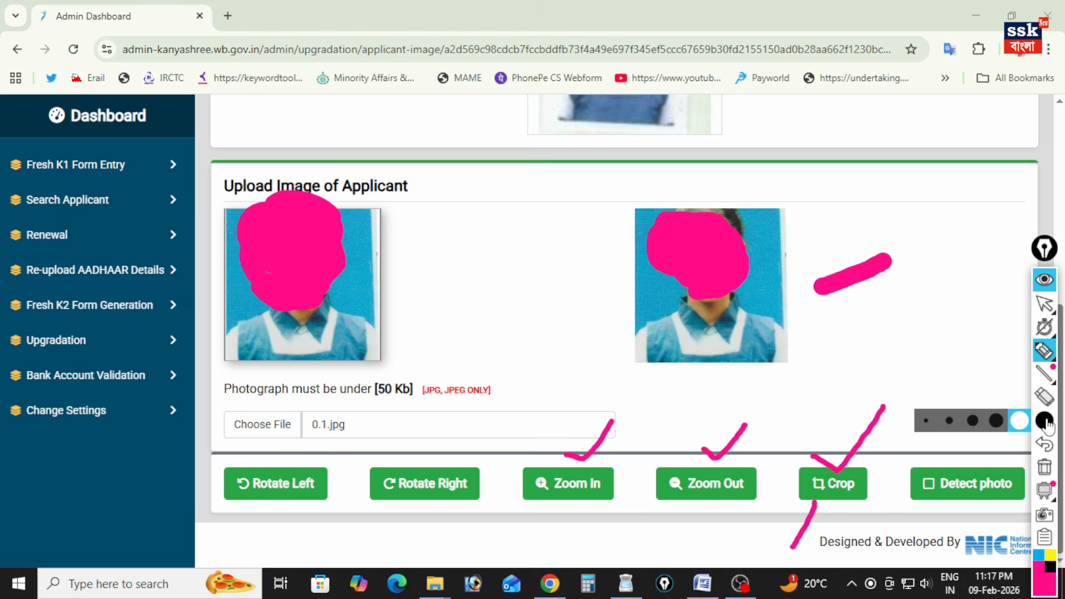
{"action": "left_click", "coordinate": [972, 422]}
{"action": "left_click_drag", "start_coordinate": [958, 456], "coordinate": [969, 461]}
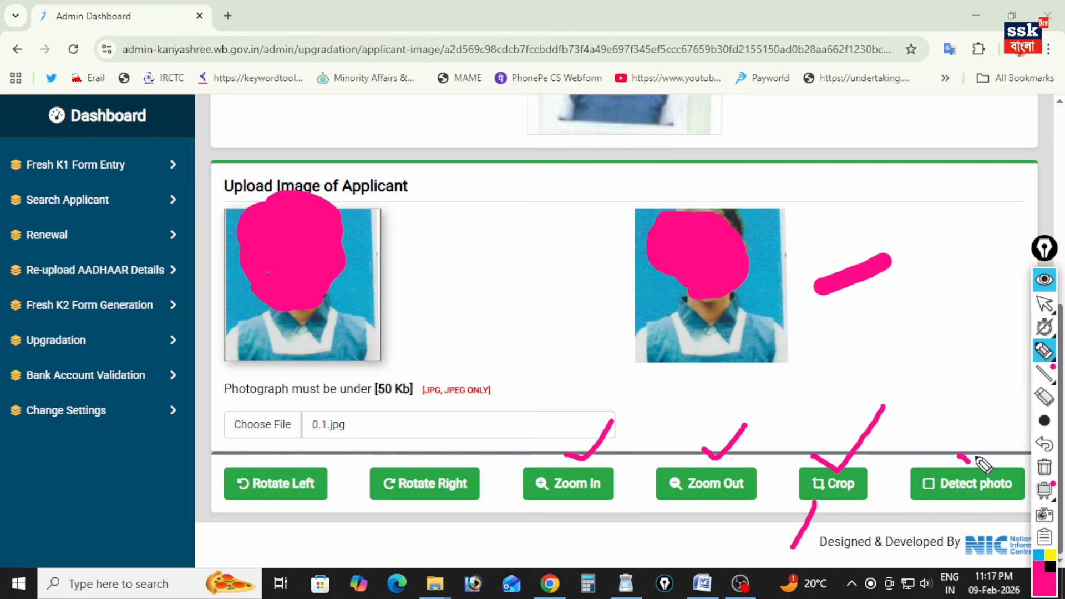
{"action": "left_click", "coordinate": [960, 505]}
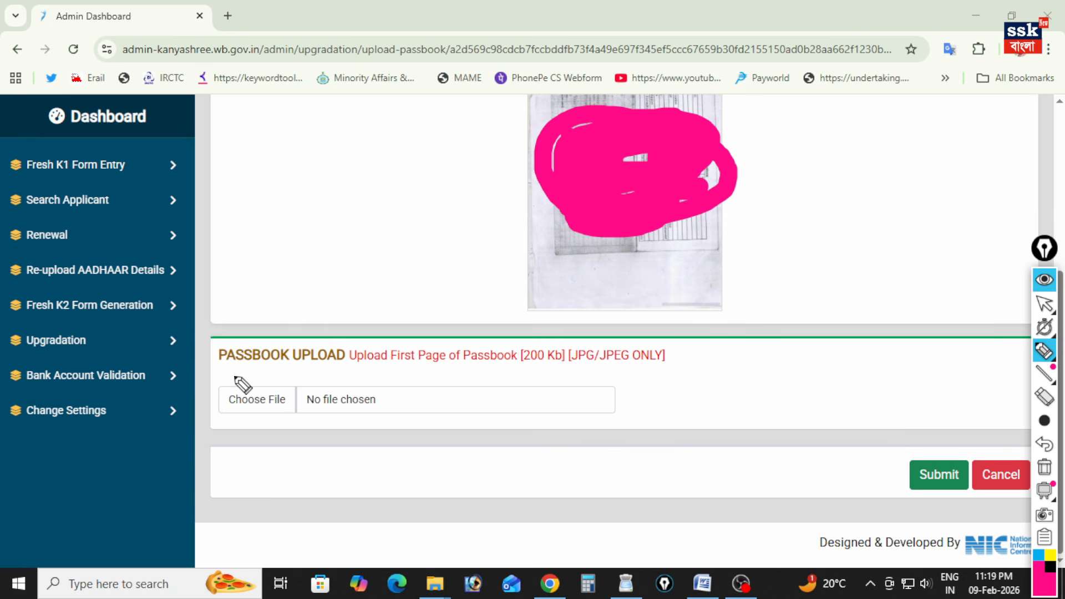
Underline the instruction to upload the first page of the passbook and mark the passbook form's Submit option in pink.
{"action": "left_click_drag", "start_coordinate": [359, 366], "coordinate": [487, 368]}
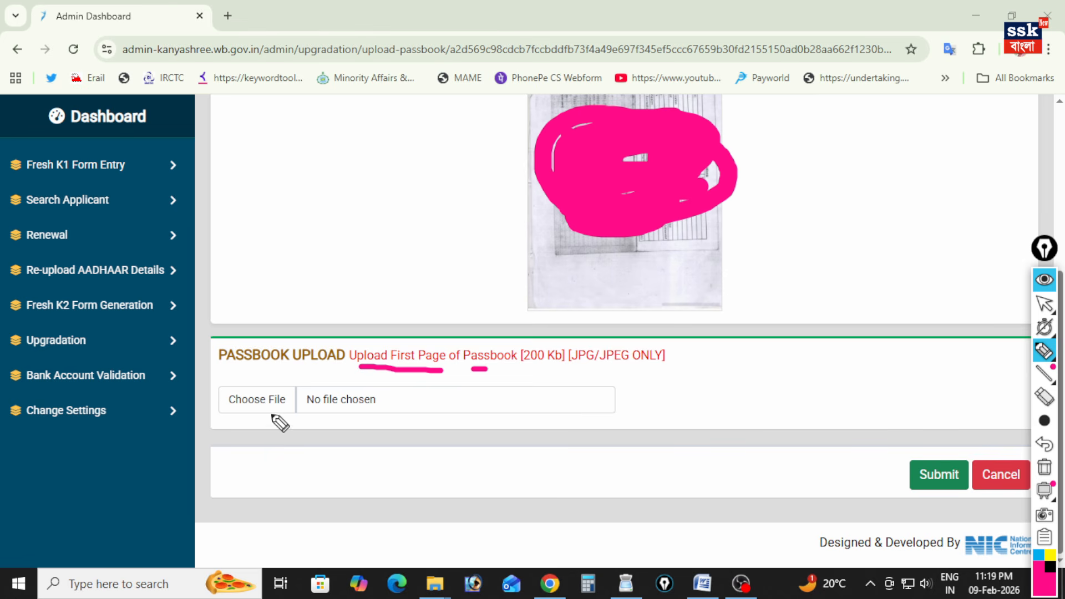
{"action": "left_click_drag", "start_coordinate": [910, 446], "coordinate": [966, 413]}
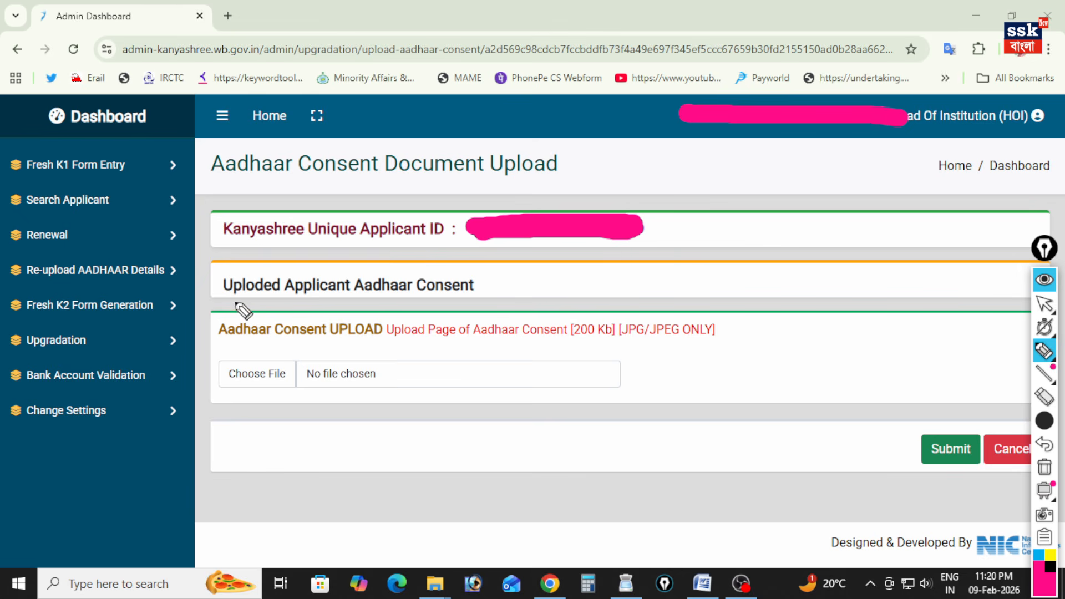
Reset the pen to the middle thickness and mark the matched-applicant message and the Re-upload option in pink.
{"action": "left_click", "coordinate": [1045, 420]}
{"action": "left_click", "coordinate": [974, 424]}
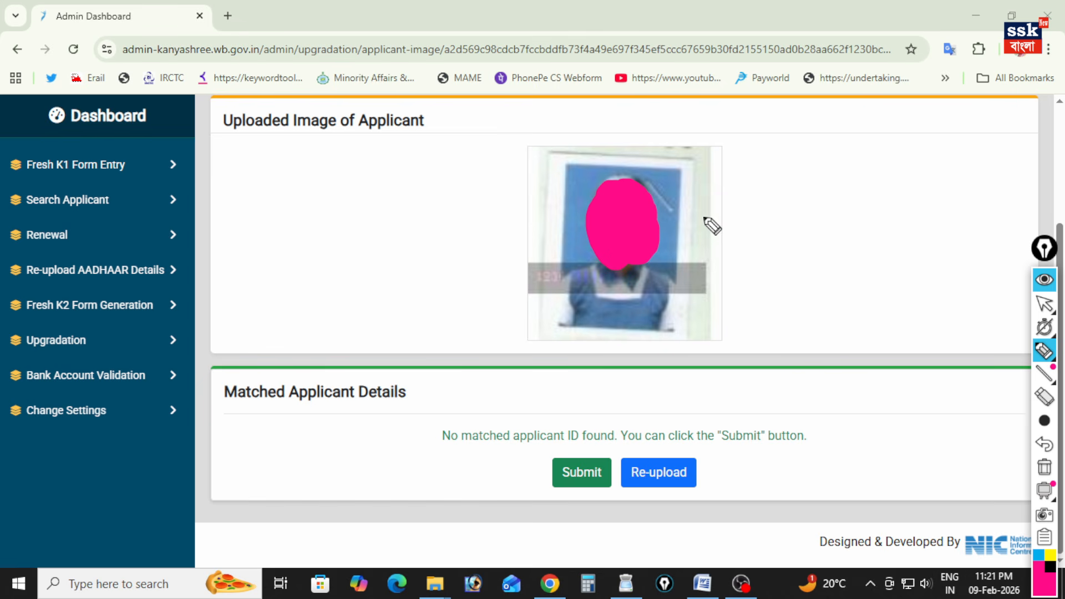
{"action": "left_click_drag", "start_coordinate": [648, 442], "coordinate": [666, 427]}
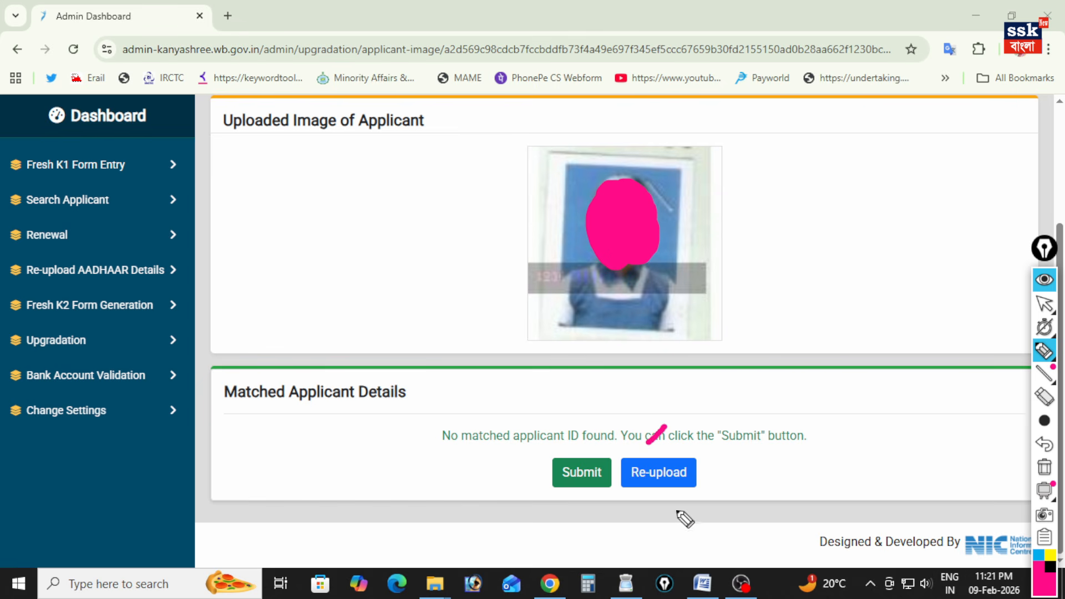
{"action": "mouse_move", "coordinate": [658, 497]}
{"action": "left_mouse_down"}
{"action": "mouse_move", "coordinate": [638, 528]}
{"action": "mouse_move", "coordinate": [647, 514]}
{"action": "mouse_move", "coordinate": [664, 529]}
{"action": "left_mouse_up"}
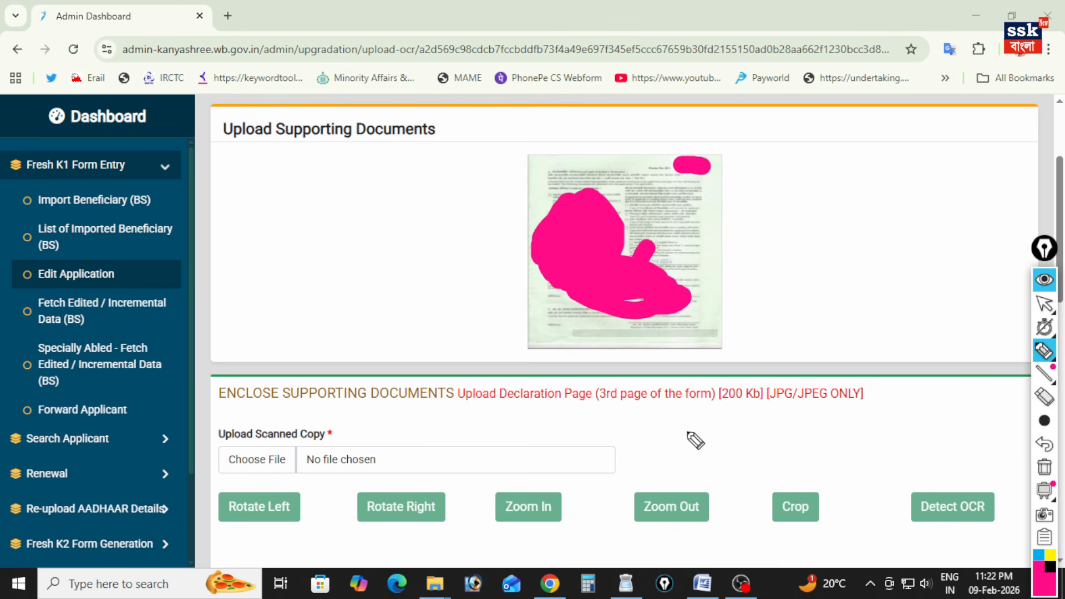
Underline the 3rd-page and 200 Kb requirements in pink, and choose 0.2.jpg as the scanned declaration page.
{"action": "left_click_drag", "start_coordinate": [596, 409], "coordinate": [659, 411]}
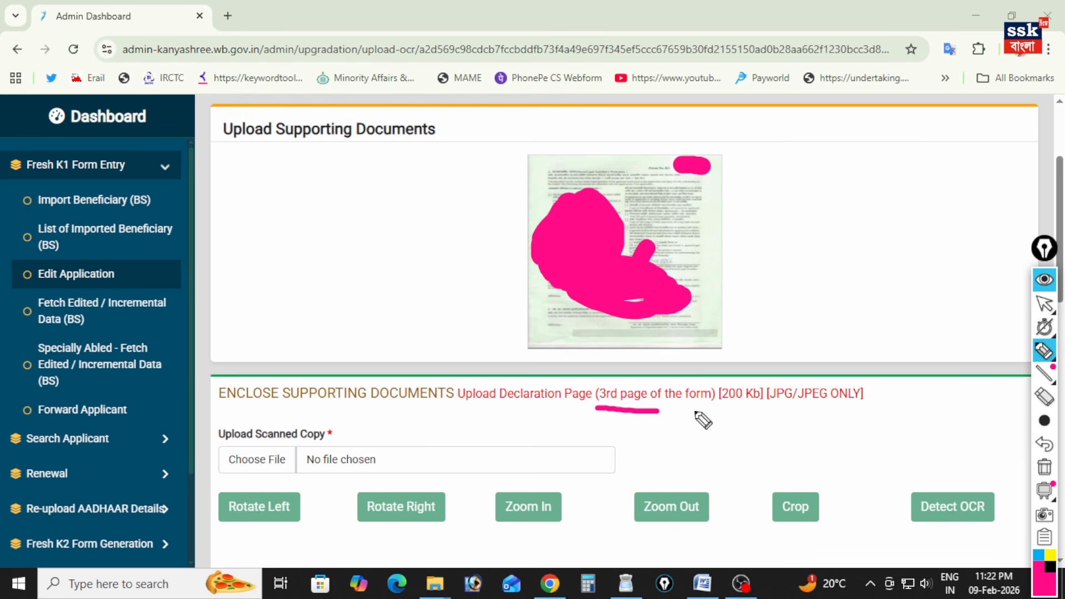
{"action": "left_click_drag", "start_coordinate": [724, 406], "coordinate": [758, 409]}
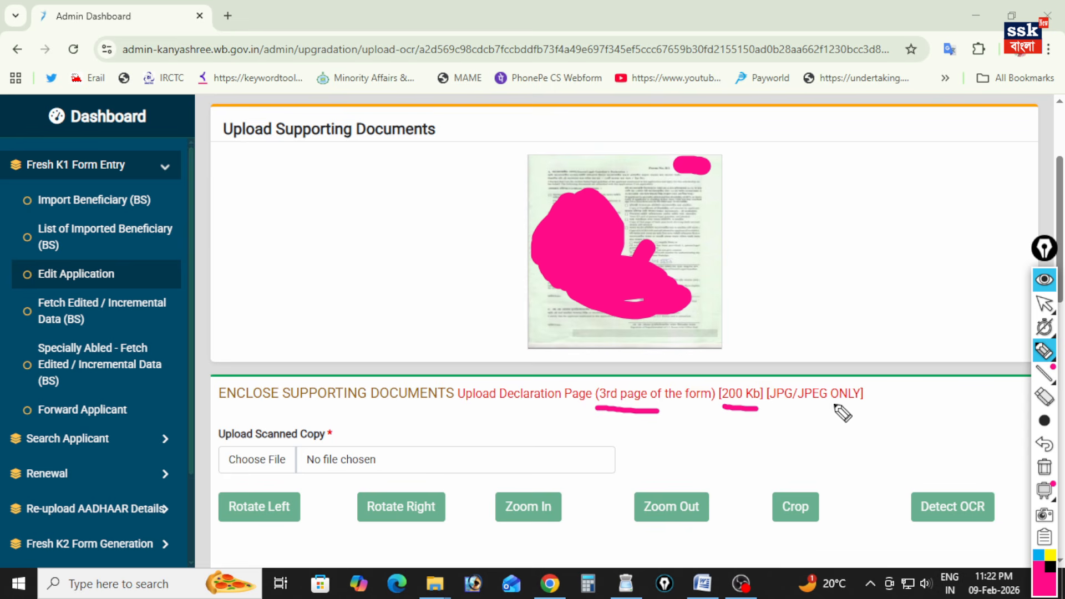
{"action": "left_click_drag", "start_coordinate": [263, 447], "coordinate": [291, 429]}
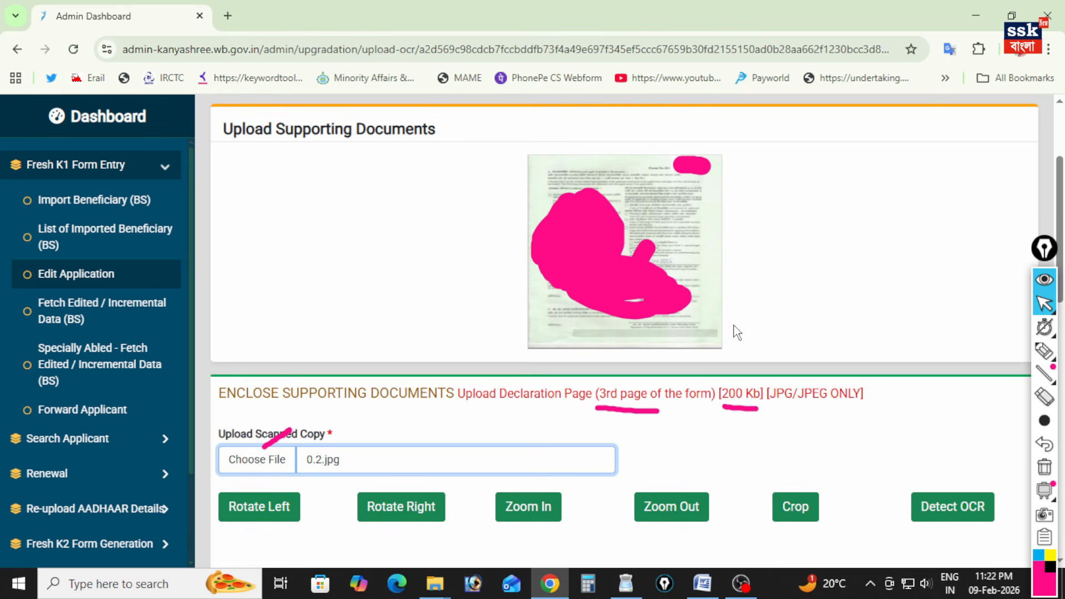
Mark the Zoom In and Zoom Out options for the scanned declaration page in pink.
{"action": "scroll", "coordinate": [737, 332], "scroll_direction": "down", "scroll_amount": 5}
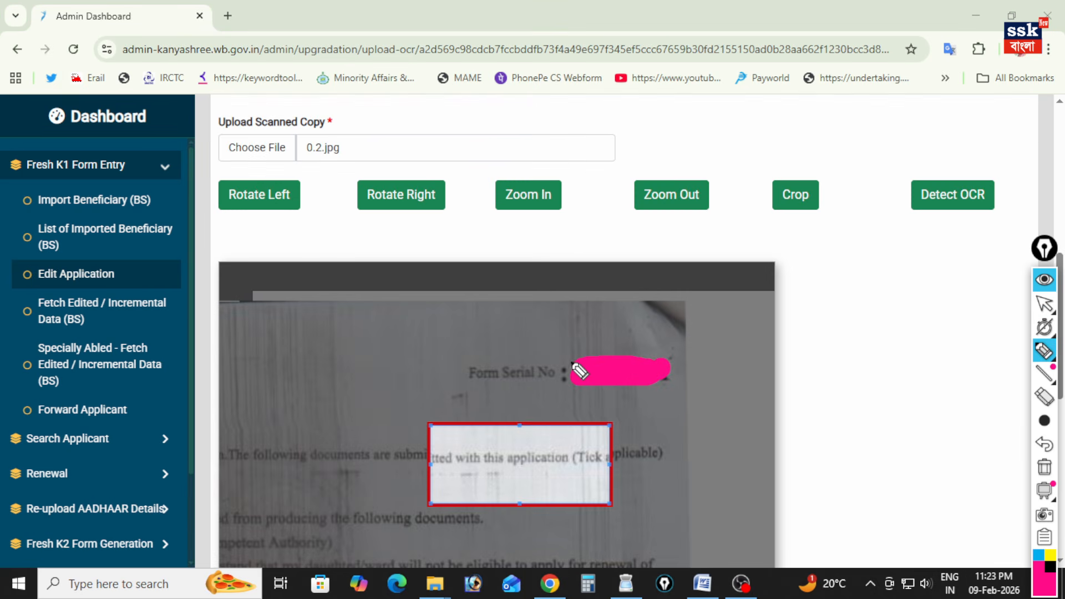
{"action": "left_click_drag", "start_coordinate": [536, 178], "coordinate": [588, 153]}
{"action": "left_click_drag", "start_coordinate": [665, 168], "coordinate": [681, 160]}
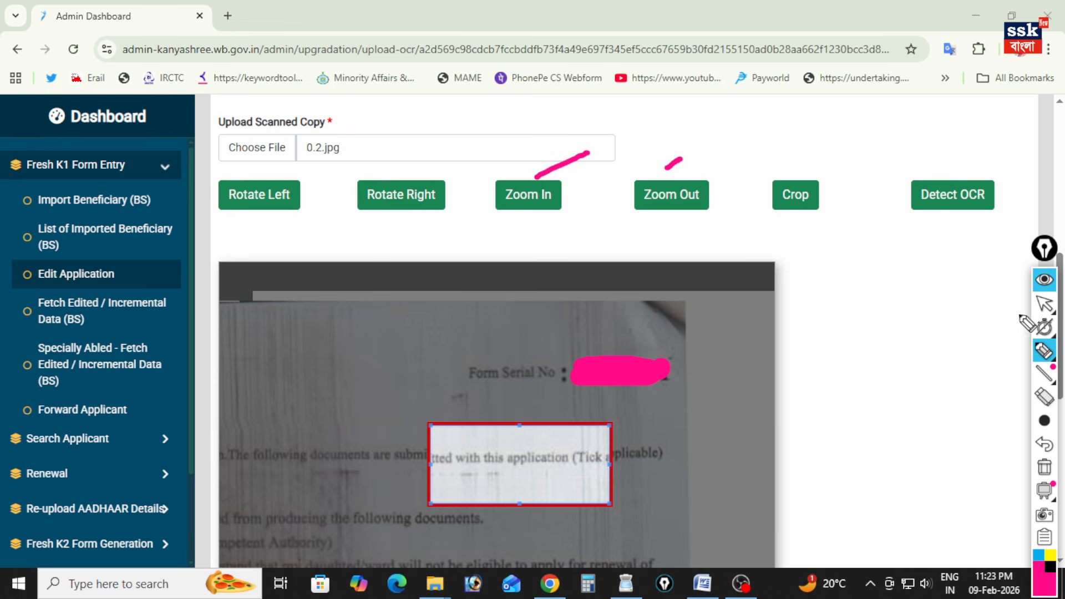
Fit the crop frame tightly around the Form Serial No. value on the scanned declaration page and crop it.
{"action": "left_click", "coordinate": [1043, 310]}
{"action": "left_click_drag", "start_coordinate": [610, 503], "coordinate": [629, 517]}
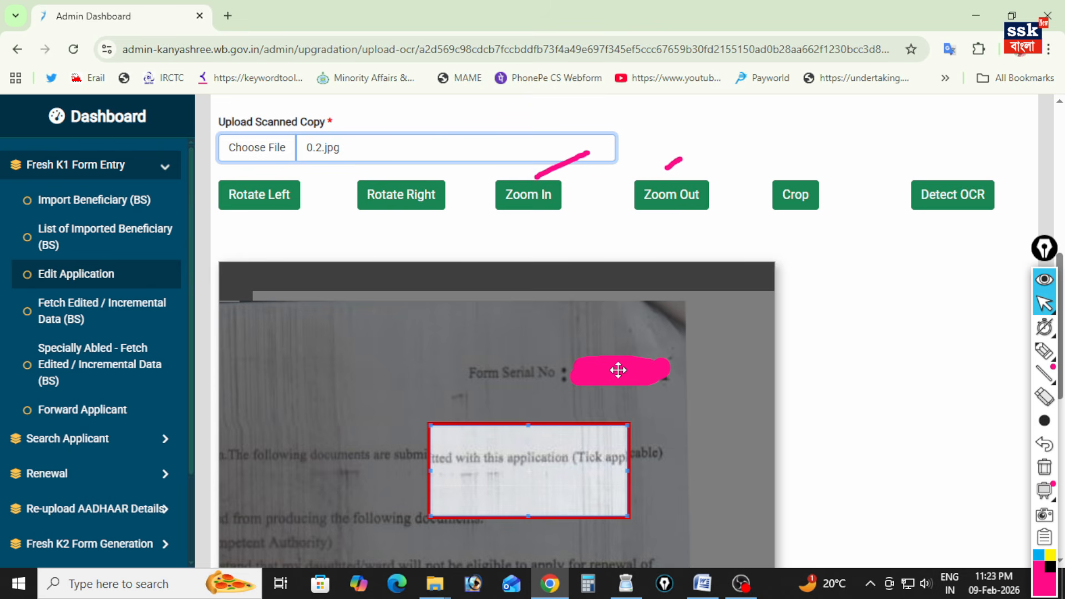
{"action": "left_click_drag", "start_coordinate": [551, 466], "coordinate": [682, 344]}
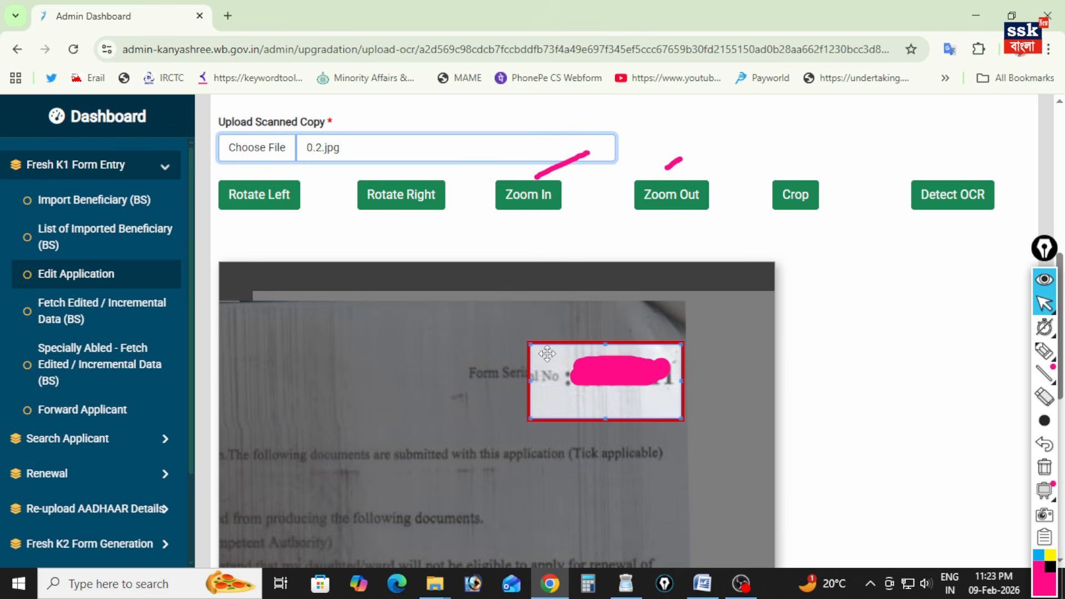
{"action": "left_click_drag", "start_coordinate": [531, 341], "coordinate": [560, 344]}
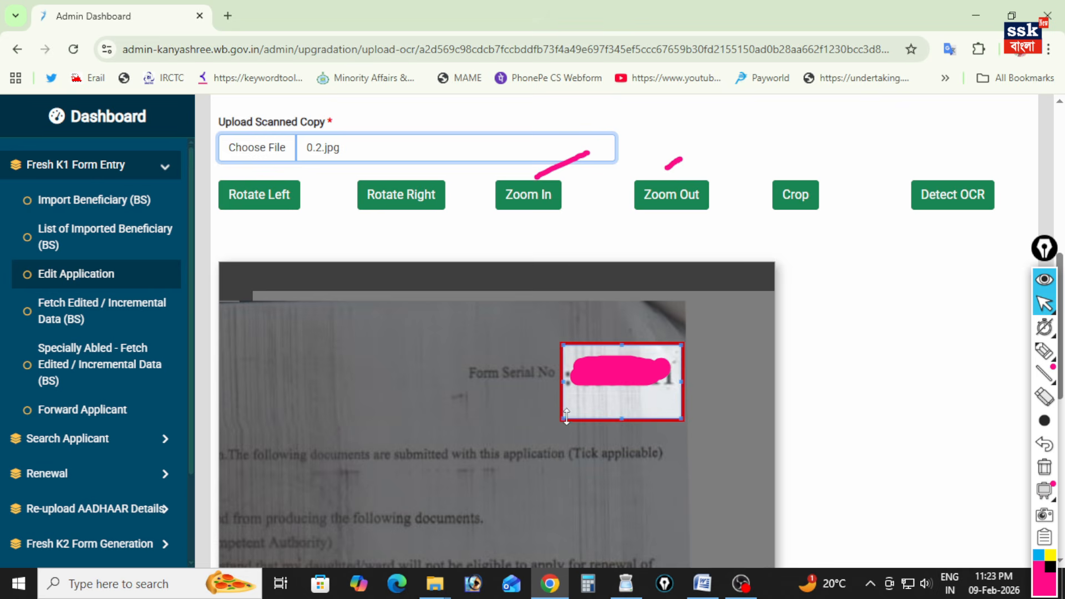
{"action": "left_click_drag", "start_coordinate": [563, 420], "coordinate": [573, 397]}
{"action": "left_click_drag", "start_coordinate": [682, 397], "coordinate": [679, 394]}
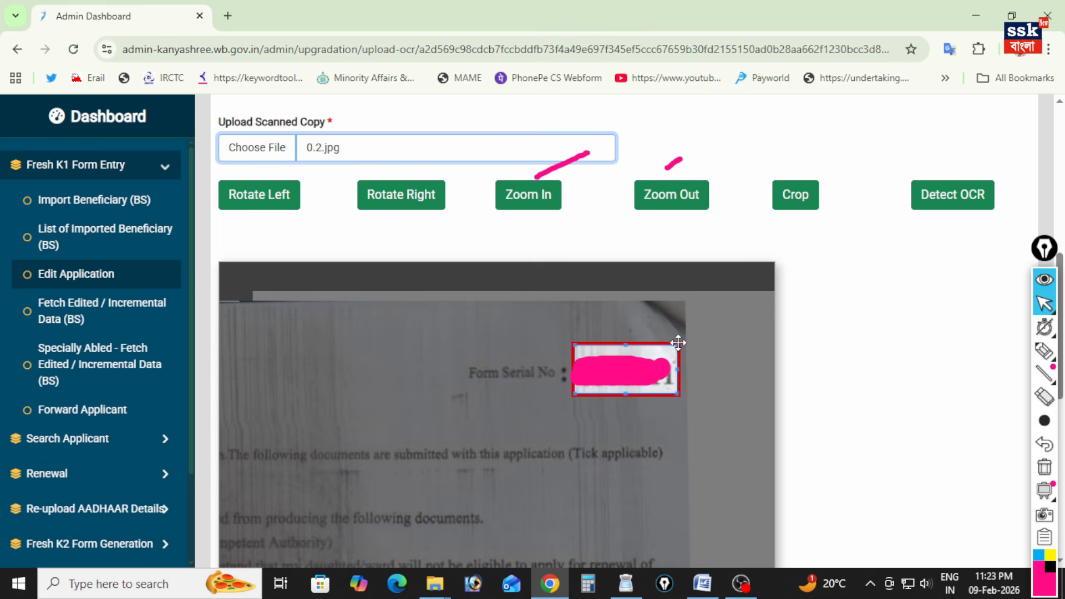
{"action": "left_click_drag", "start_coordinate": [679, 343], "coordinate": [675, 349]}
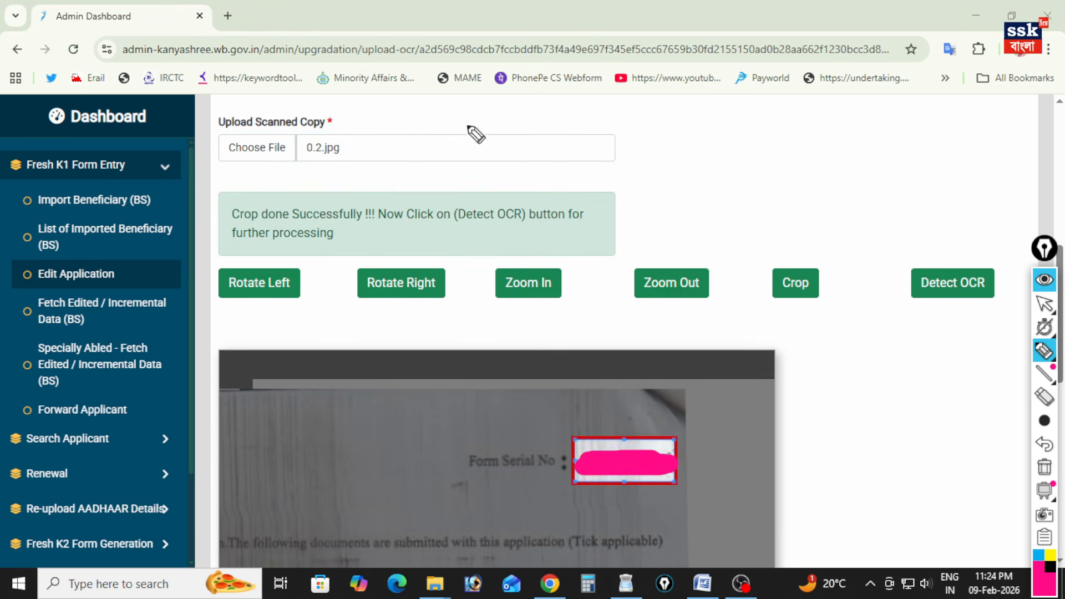
Mark the Detect OCR option, the serial-number match message and the Submit option in pink.
{"action": "left_click_drag", "start_coordinate": [947, 333], "coordinate": [951, 309]}
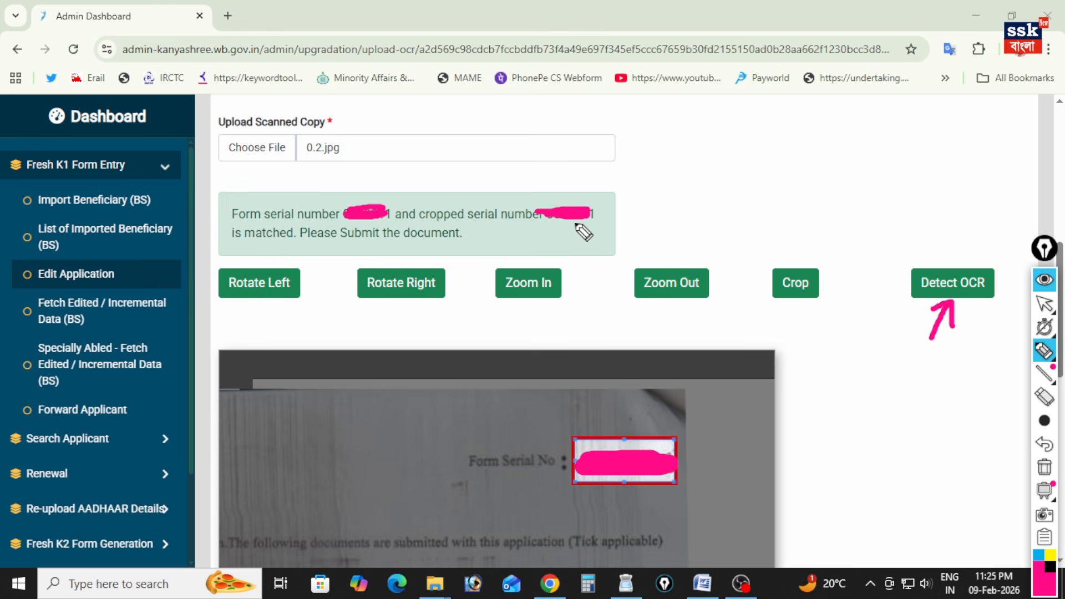
{"action": "left_click_drag", "start_coordinate": [598, 211], "coordinate": [620, 195]}
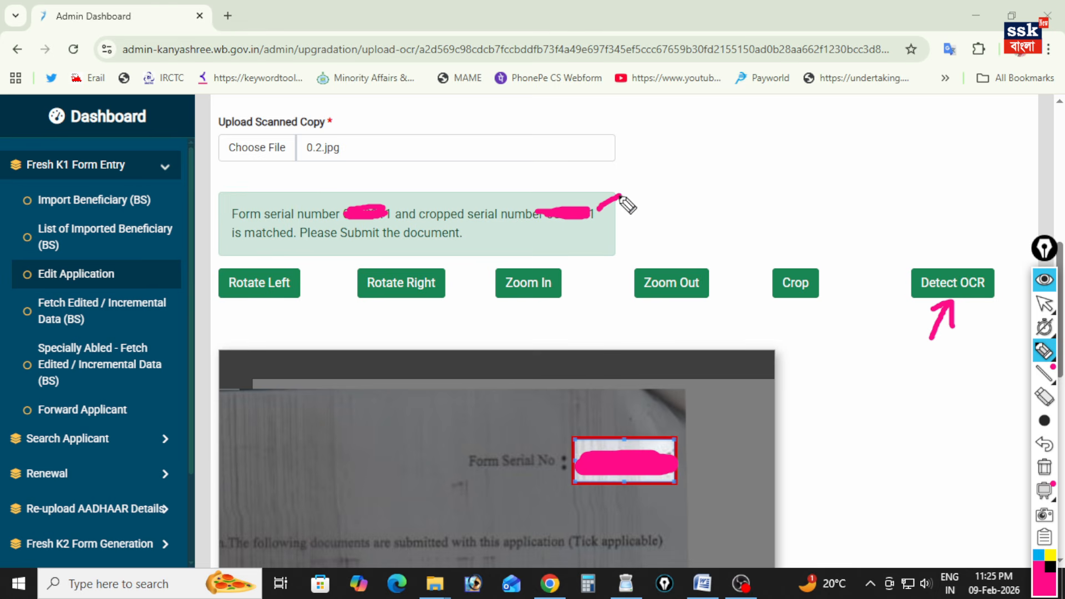
{"action": "left_click_drag", "start_coordinate": [236, 249], "coordinate": [438, 250]}
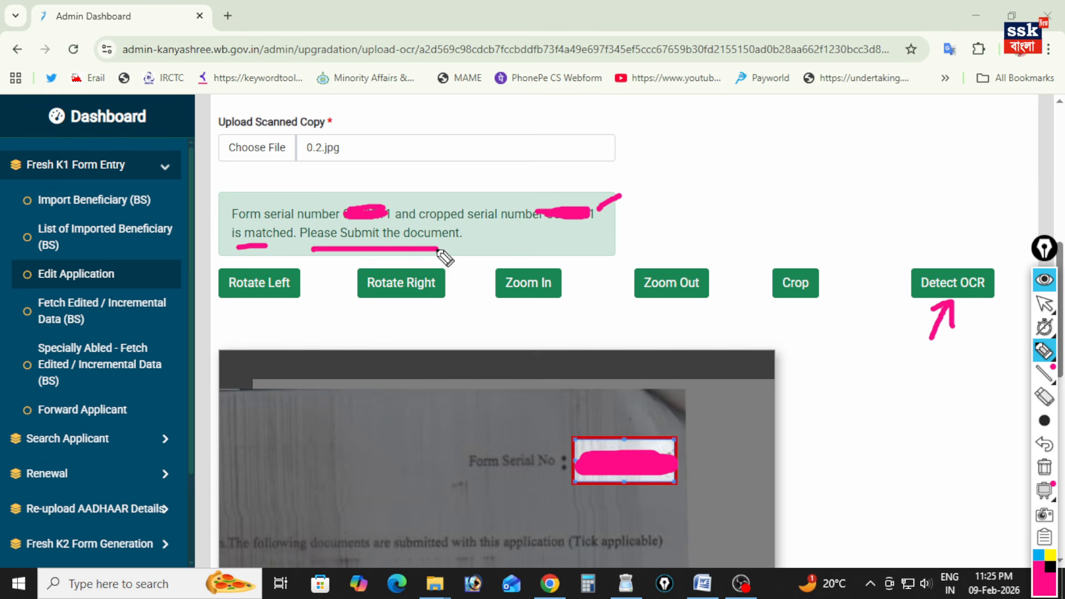
{"action": "scroll", "coordinate": [440, 250], "scroll_direction": "down", "scroll_amount": 10}
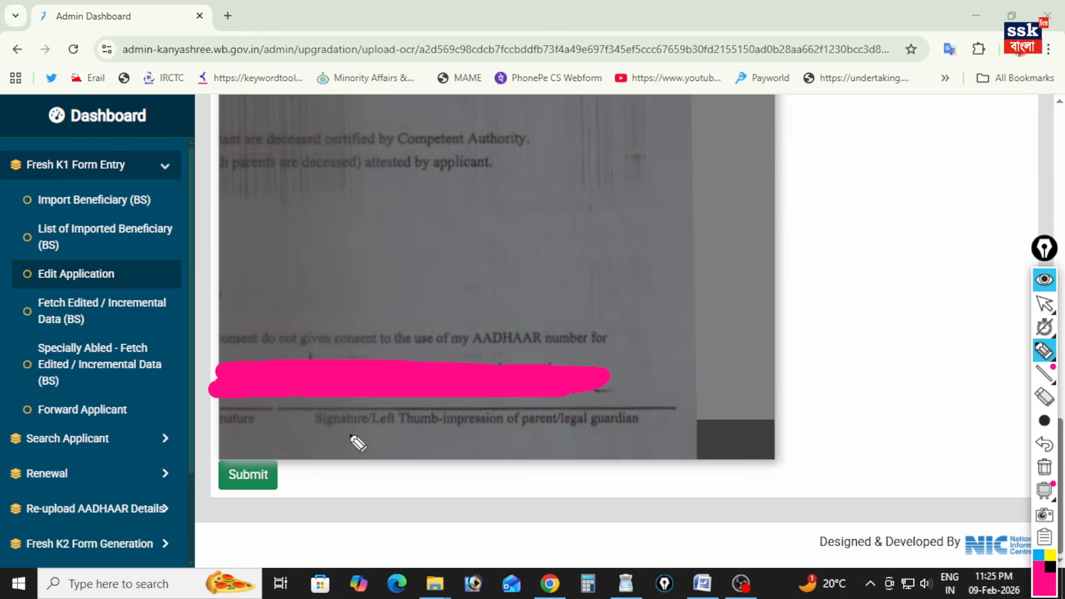
{"action": "mouse_move", "coordinate": [235, 497]}
{"action": "left_mouse_down"}
{"action": "mouse_move", "coordinate": [202, 548]}
{"action": "mouse_move", "coordinate": [235, 498]}
{"action": "mouse_move", "coordinate": [245, 544]}
{"action": "left_mouse_up"}
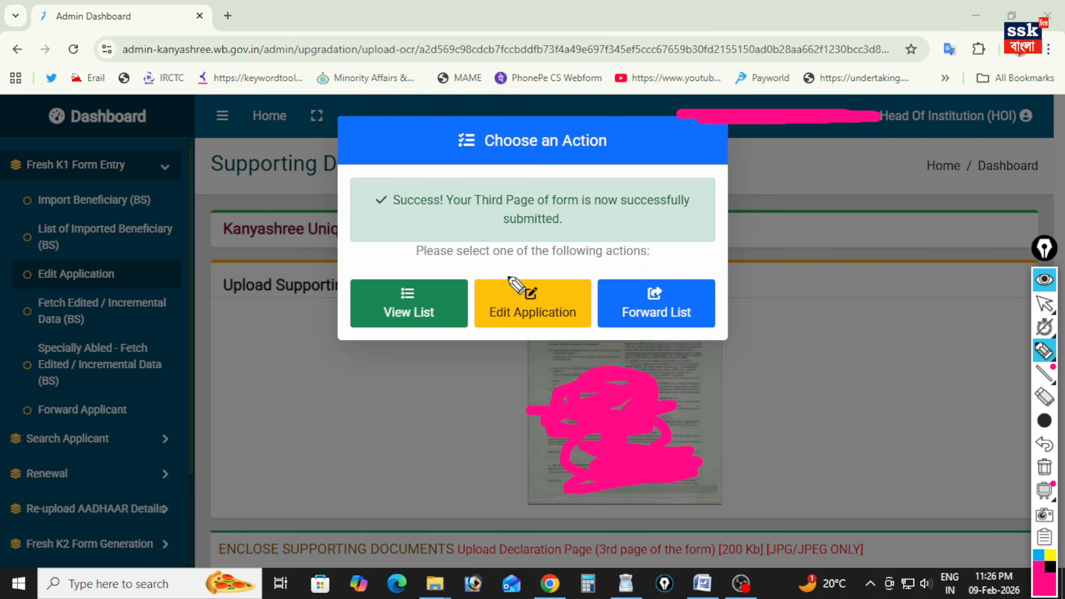
Mark the View List, Edit Application and Forward List actions and the Forward Applicant entry in pink.
{"action": "left_click_drag", "start_coordinate": [393, 330], "coordinate": [363, 381]}
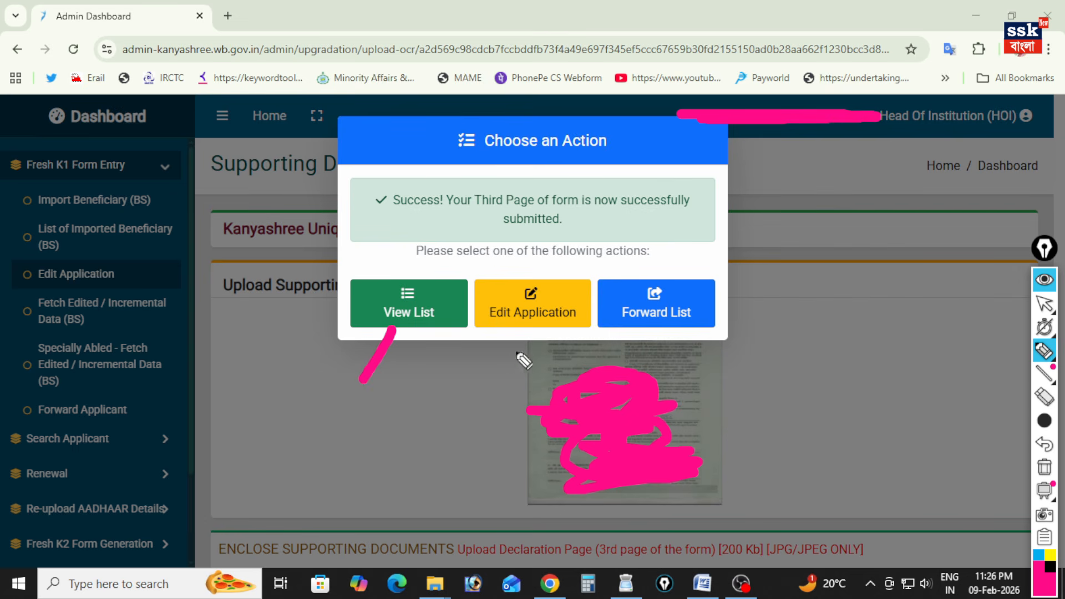
{"action": "left_click_drag", "start_coordinate": [521, 332], "coordinate": [506, 370]}
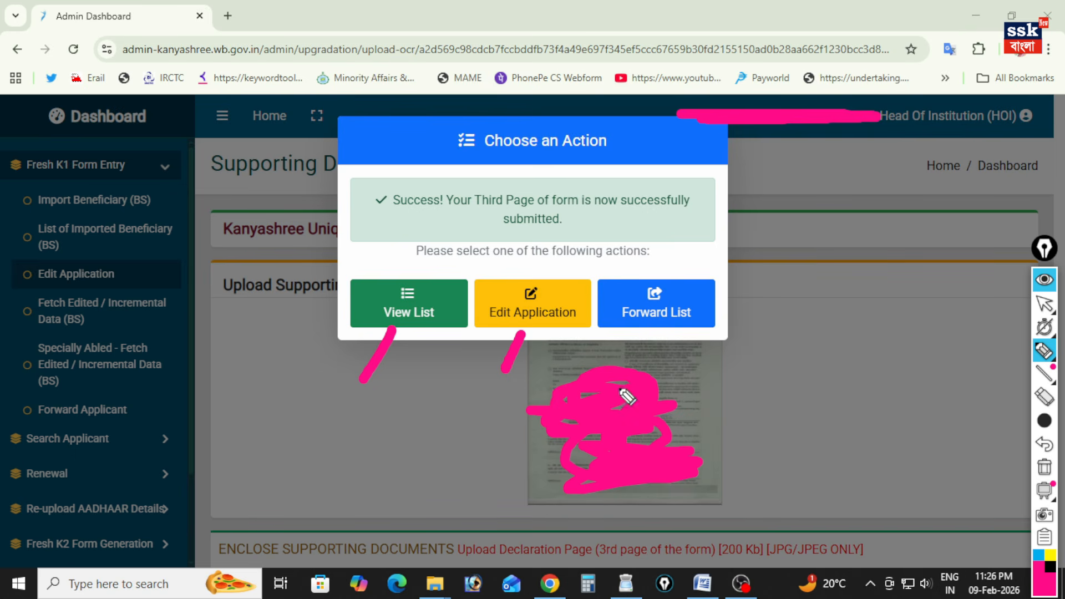
{"action": "mouse_move", "coordinate": [645, 256]}
{"action": "left_mouse_down"}
{"action": "mouse_move", "coordinate": [666, 265]}
{"action": "mouse_move", "coordinate": [726, 214]}
{"action": "left_mouse_up"}
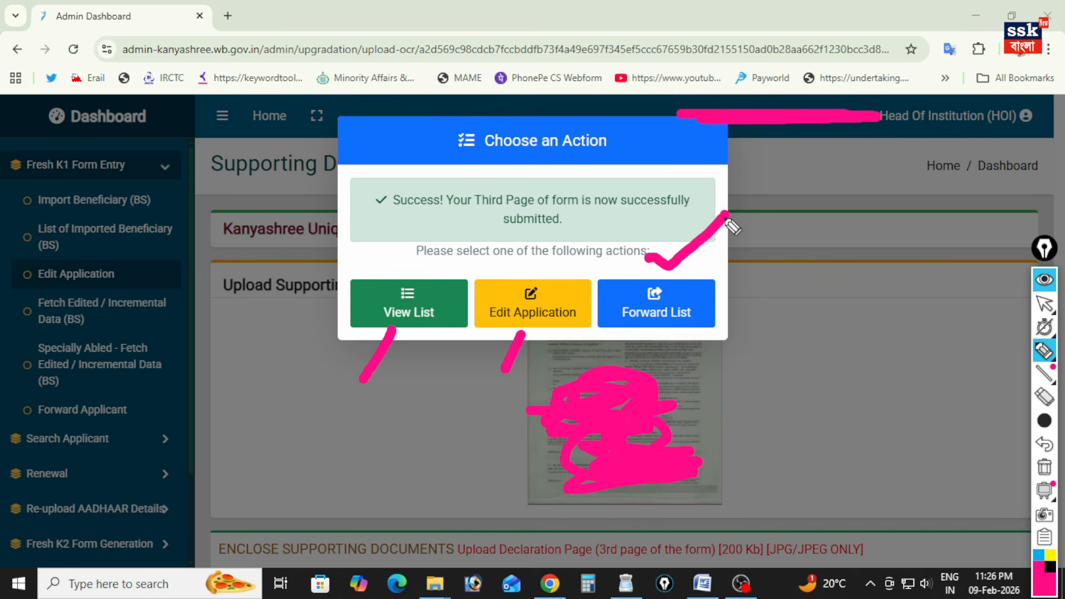
{"action": "left_click_drag", "start_coordinate": [651, 333], "coordinate": [635, 369]}
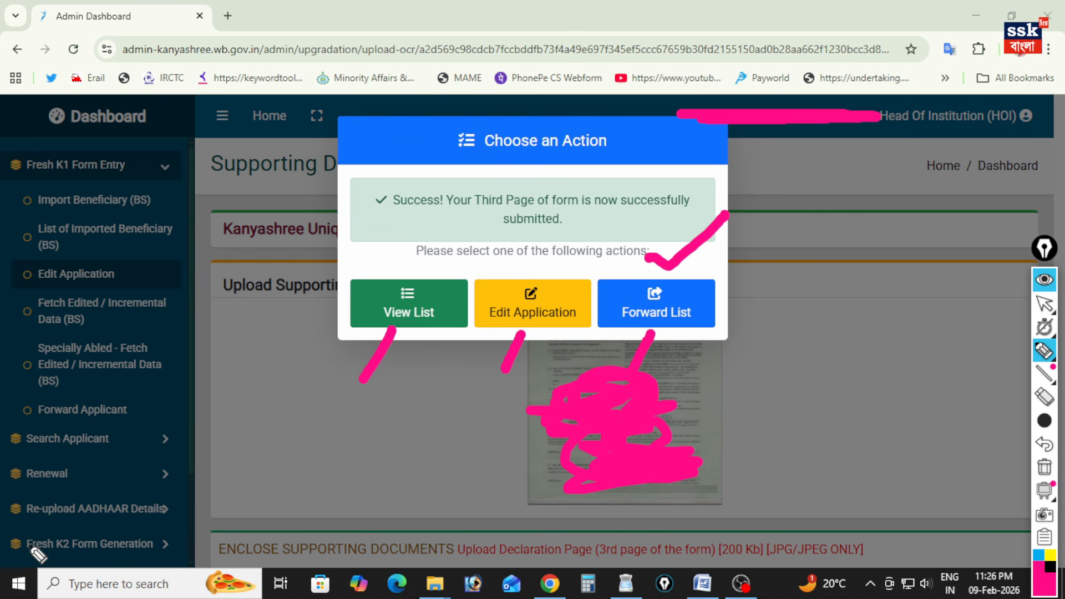
{"action": "left_click_drag", "start_coordinate": [139, 406], "coordinate": [161, 387]}
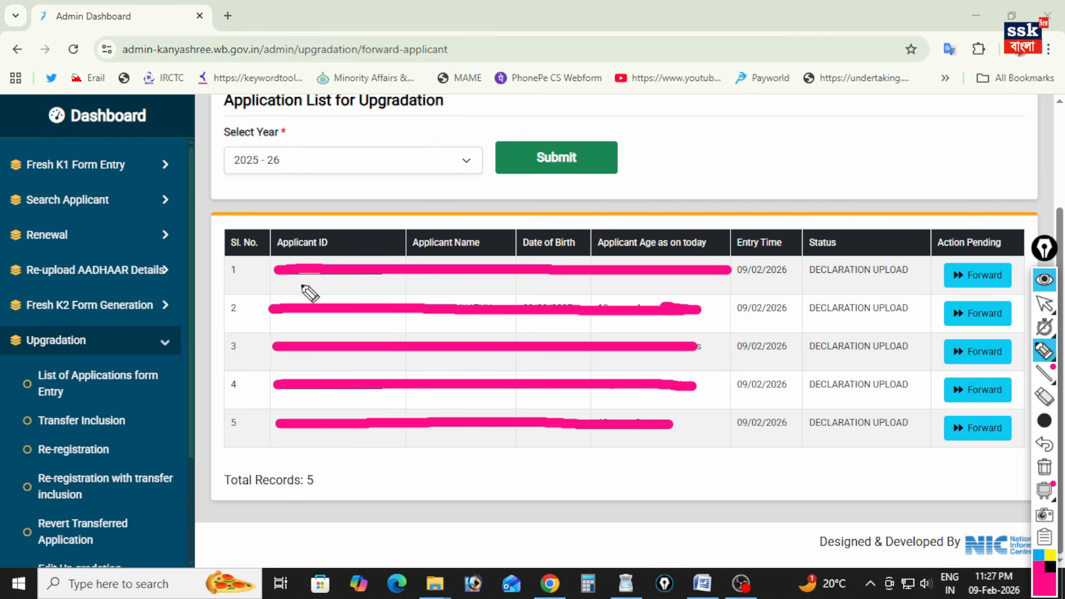
Mark the Sl. No., Applicant ID, Applicant Name, Date of Birth, Entry Time, Status and Action Pending column headings in pink.
{"action": "left_click_drag", "start_coordinate": [241, 230], "coordinate": [259, 209]}
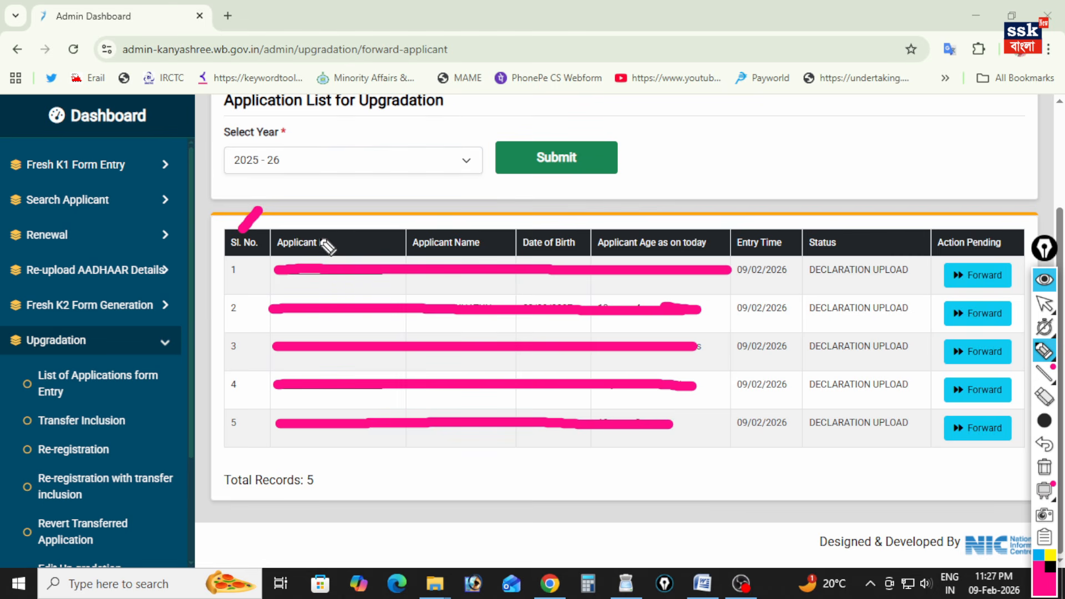
{"action": "left_click_drag", "start_coordinate": [316, 229], "coordinate": [336, 214]}
{"action": "left_click_drag", "start_coordinate": [466, 231], "coordinate": [482, 214]}
{"action": "left_click_drag", "start_coordinate": [565, 232], "coordinate": [580, 218]}
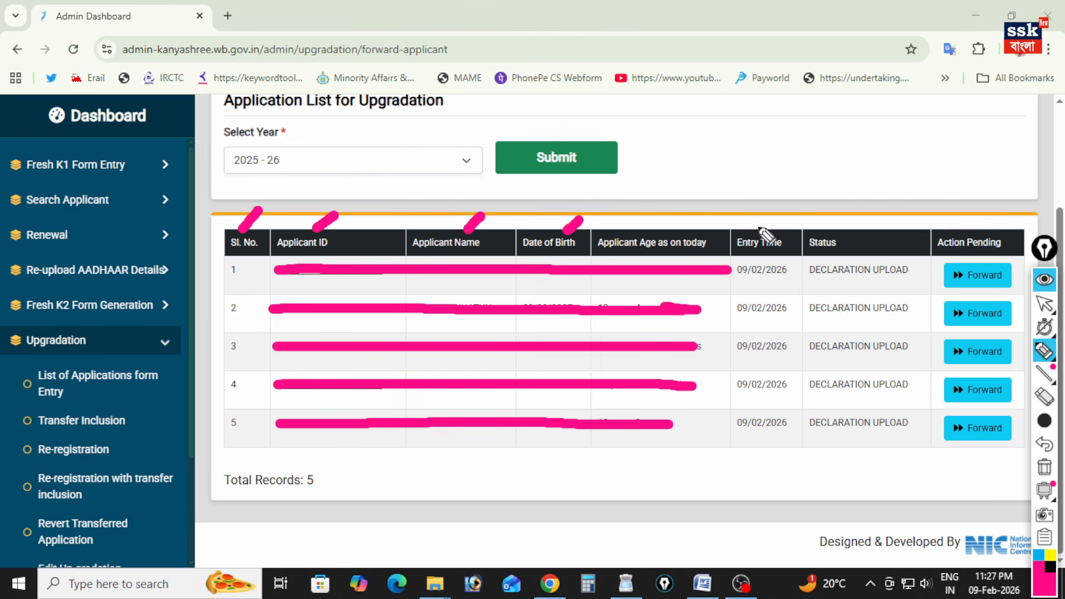
{"action": "left_click_drag", "start_coordinate": [757, 222], "coordinate": [776, 200]}
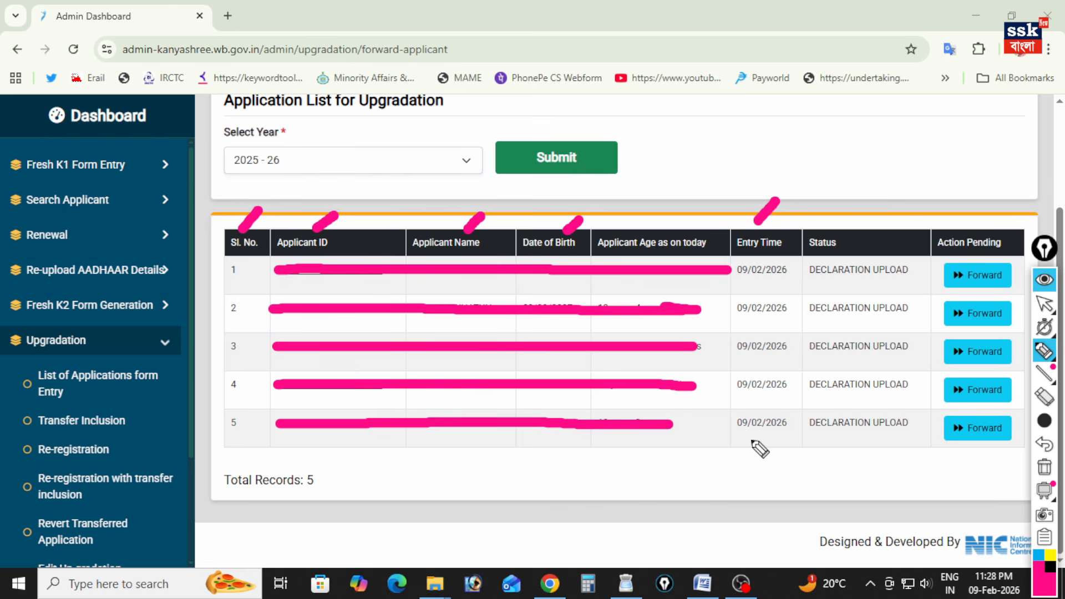
{"action": "left_click_drag", "start_coordinate": [827, 228], "coordinate": [842, 213]}
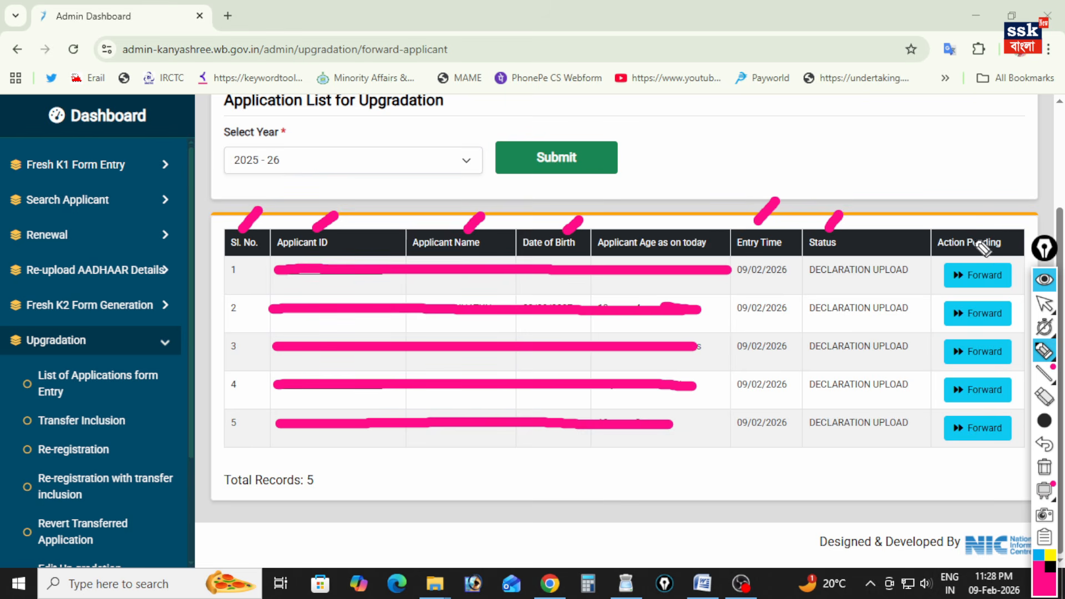
{"action": "left_click_drag", "start_coordinate": [968, 228], "coordinate": [995, 194]}
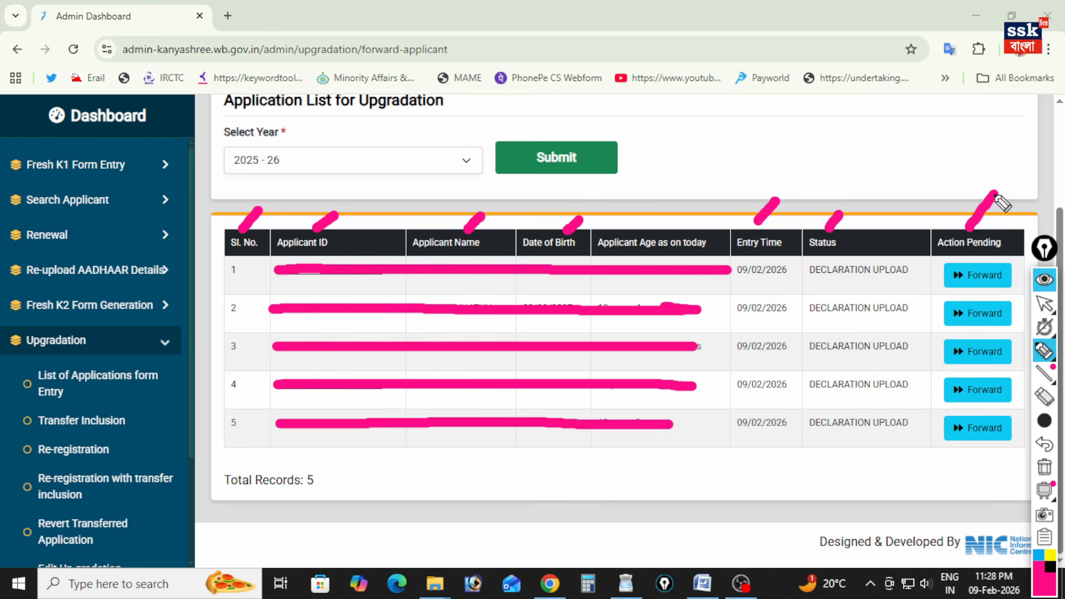
Forward the second listed applicant, marking and confirming Yes in the alert, and mark the Status column heading in pink.
{"action": "left_click", "coordinate": [950, 312]}
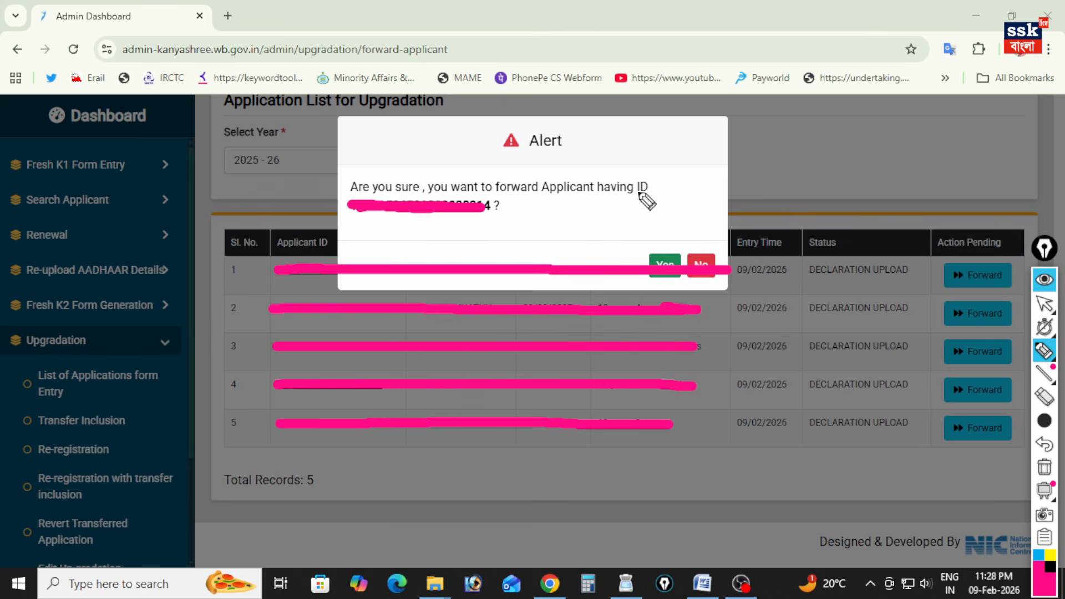
{"action": "left_click_drag", "start_coordinate": [642, 237], "coordinate": [685, 209]}
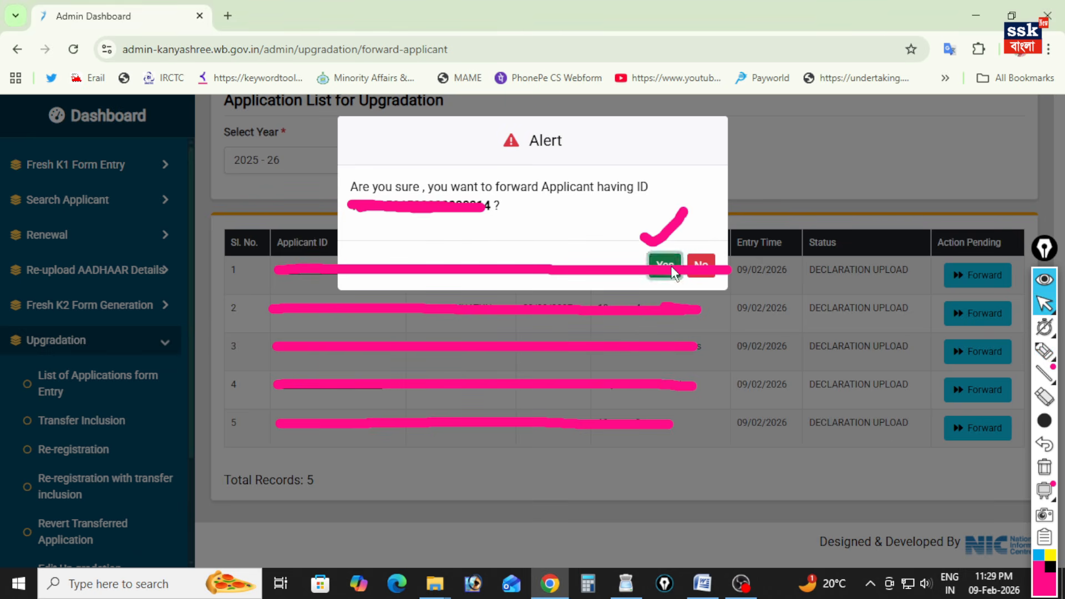
{"action": "left_click", "coordinate": [671, 268]}
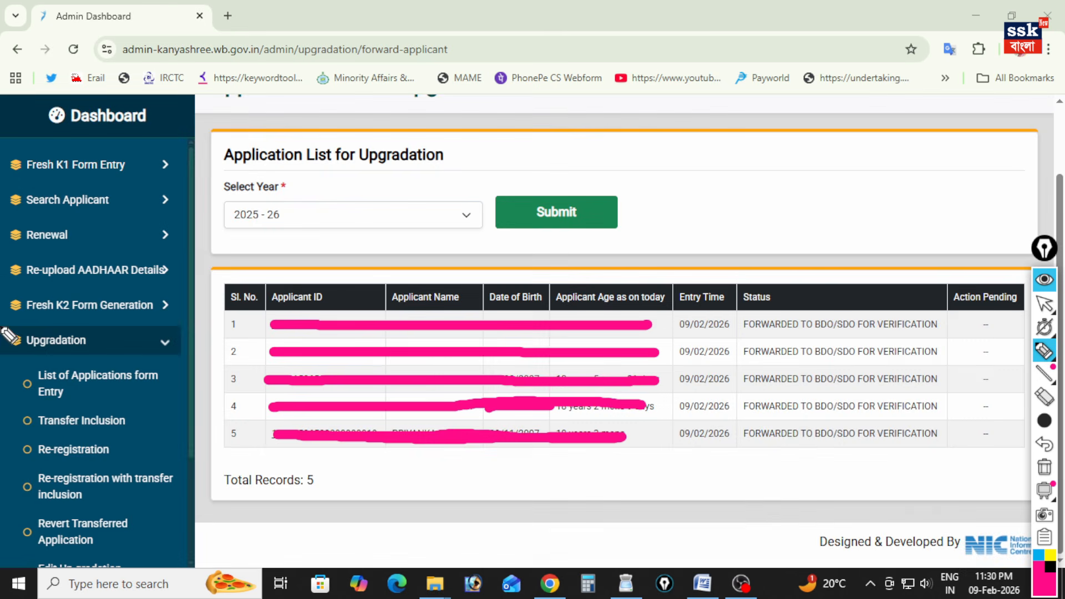
{"action": "left_click_drag", "start_coordinate": [767, 276], "coordinate": [797, 254]}
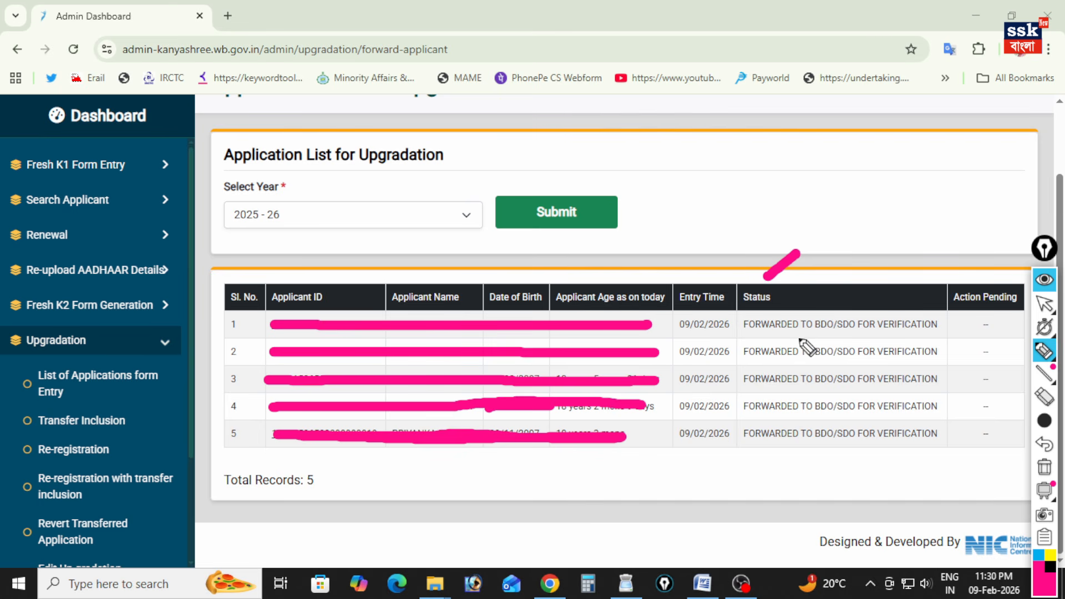